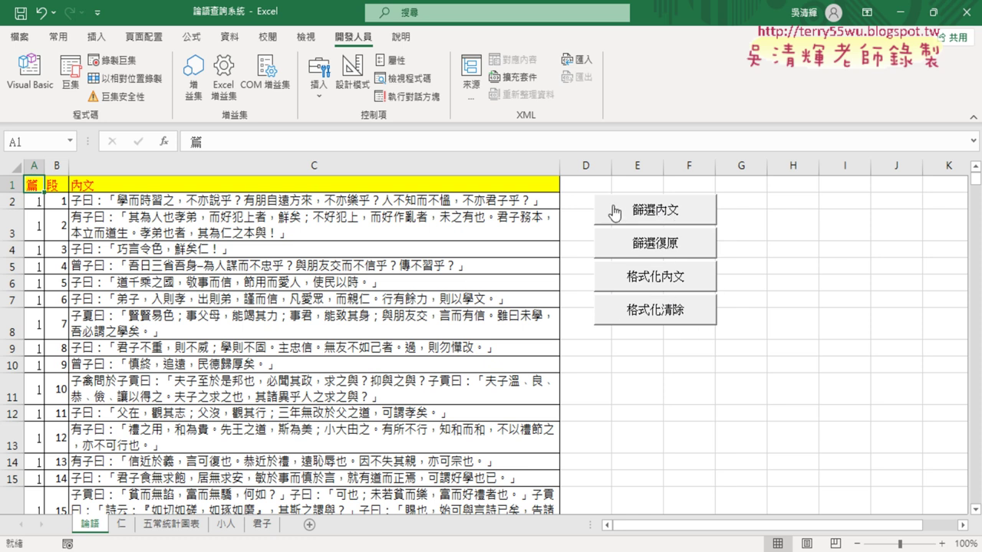
- Use the 篩選內文 button with keyword 仁 to filter column C passages (59 records)
{"action": "left_click", "coordinate": [413, 188]}
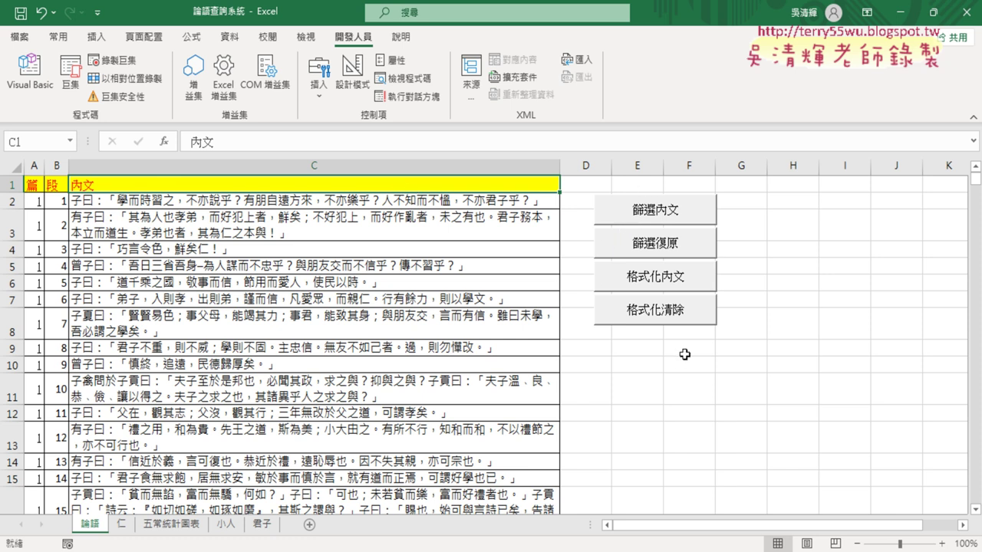
{"action": "left_click_drag", "start_coordinate": [695, 347], "coordinate": [695, 350]}
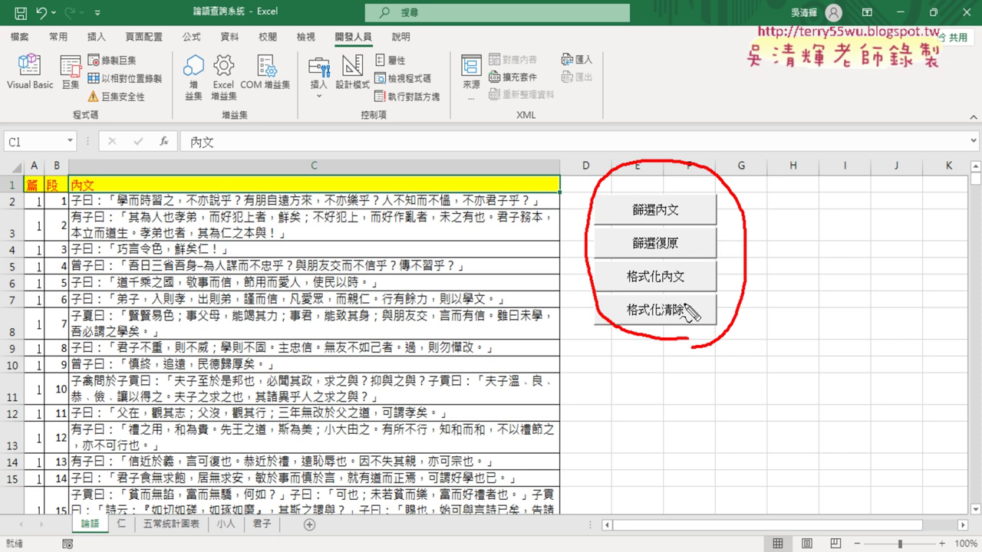
{"action": "key", "text": "Escape"}
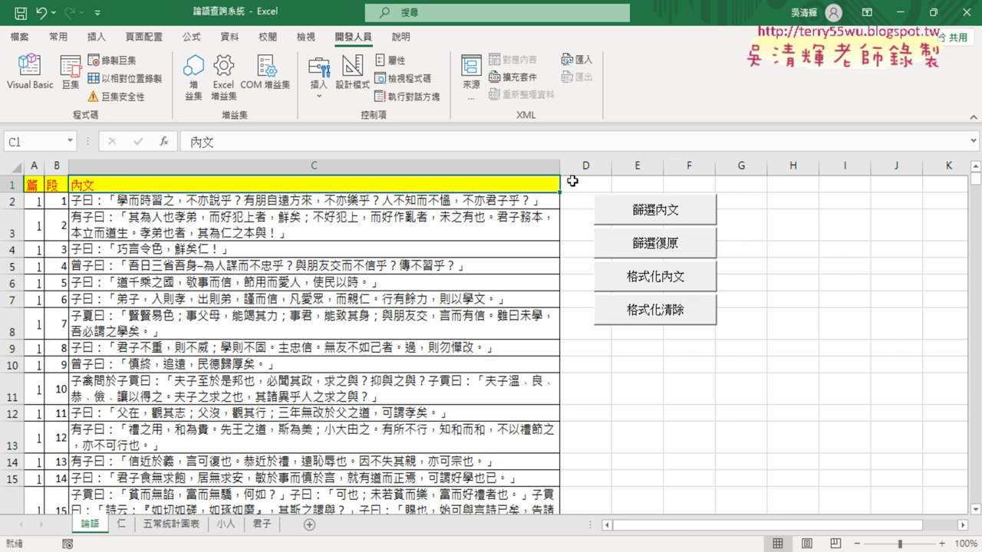
{"action": "left_click", "coordinate": [229, 36]}
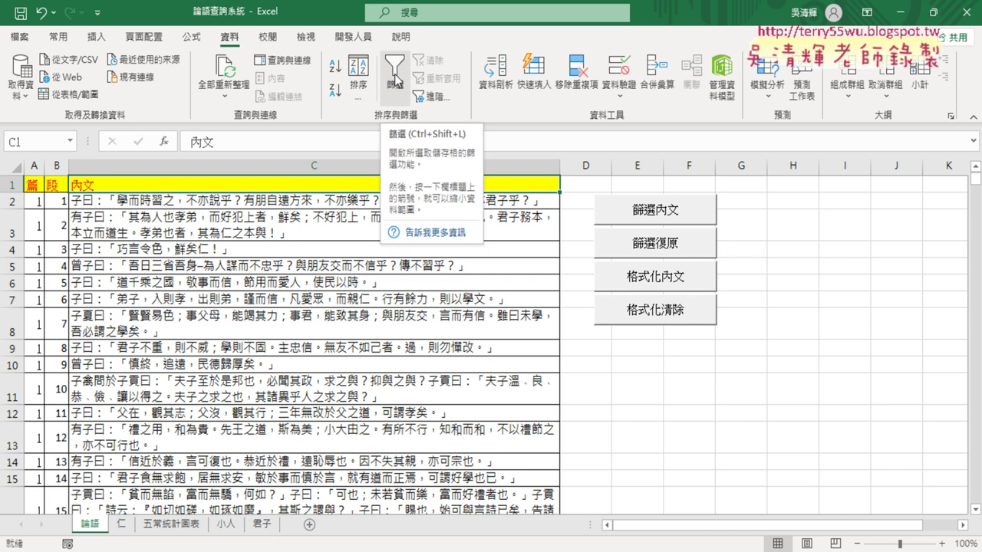
{"action": "left_click", "coordinate": [669, 218]}
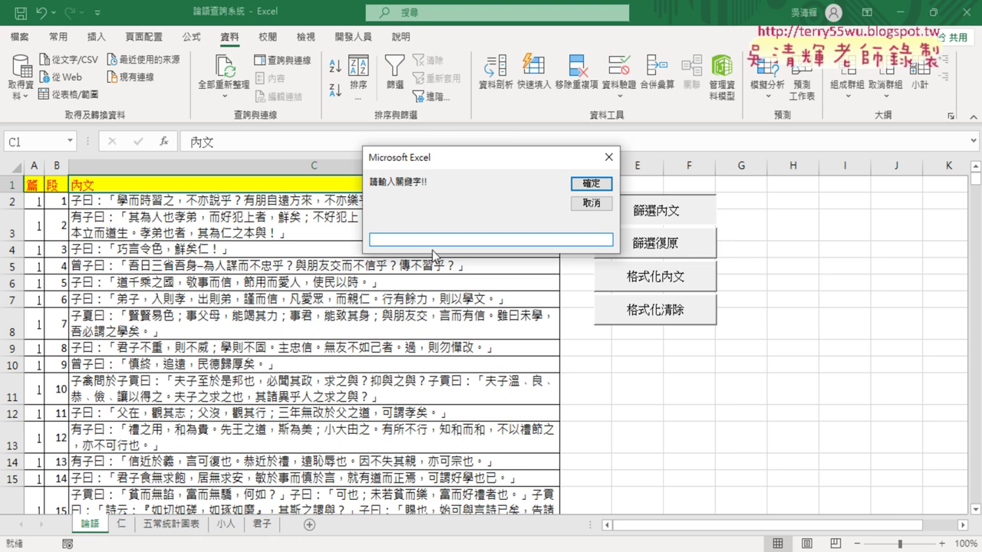
{"action": "type", "text": "i"}
{"action": "key", "text": "BackSpace"}
{"action": "type", "text": "ㄅ"}
{"action": "type", "text": "仁"}
{"action": "left_click", "coordinate": [377, 242]}
{"action": "left_click", "coordinate": [589, 184]}
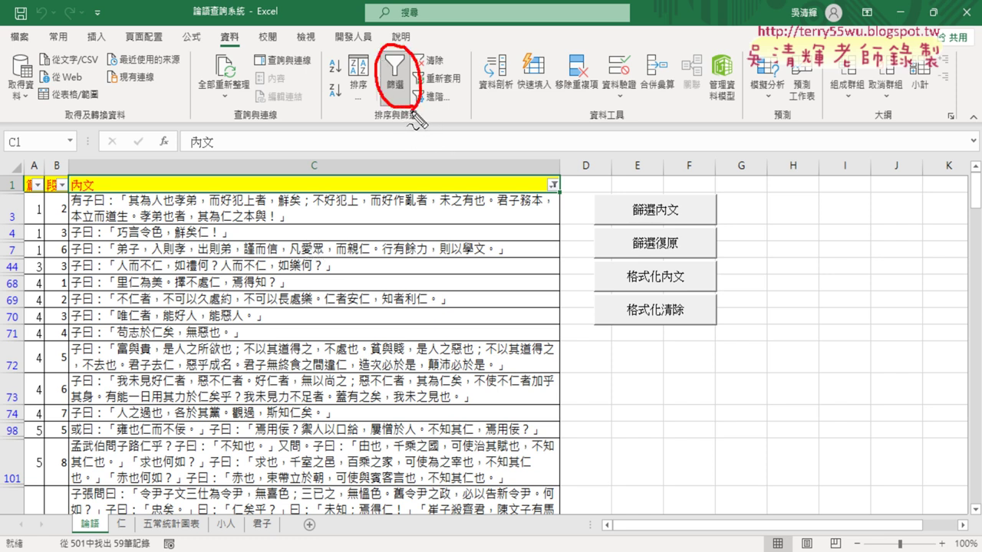
- Run the 篩選內文 keyword filter on column C again
{"action": "mouse_move", "coordinate": [500, 244]}
{"action": "left_mouse_down"}
{"action": "mouse_move", "coordinate": [406, 116]}
{"action": "mouse_move", "coordinate": [426, 140]}
{"action": "left_mouse_up"}
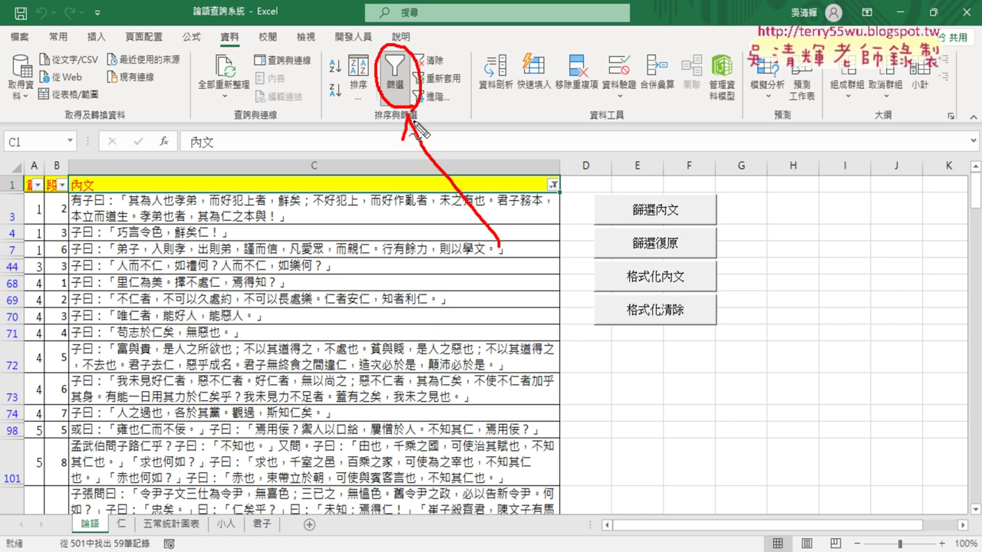
{"action": "key", "text": "Escape"}
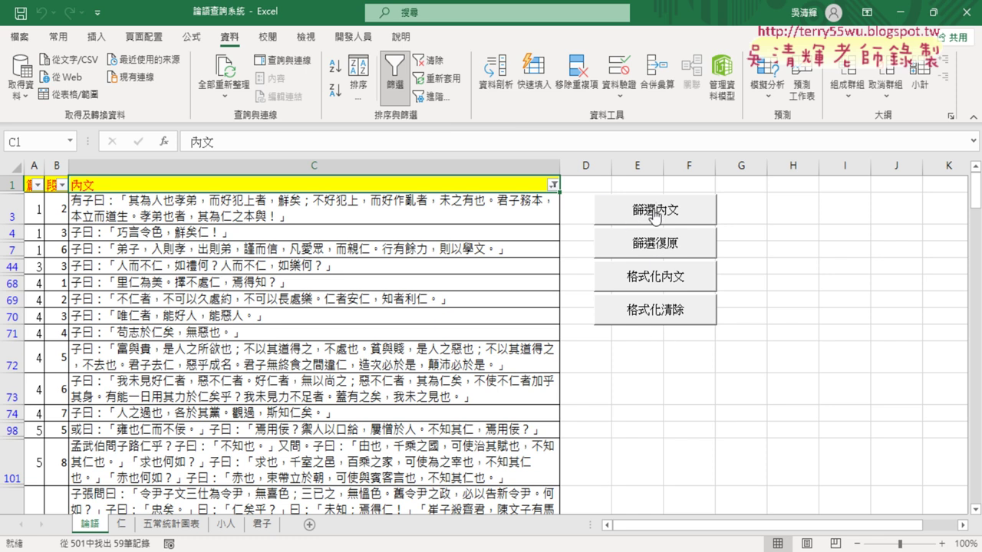
{"action": "left_click", "coordinate": [655, 217]}
- Review the 篩選內文, 篩選復原 and 格式化清除 subs in the Google Doc, then return to Excel
{"action": "left_click", "coordinate": [325, 522]}
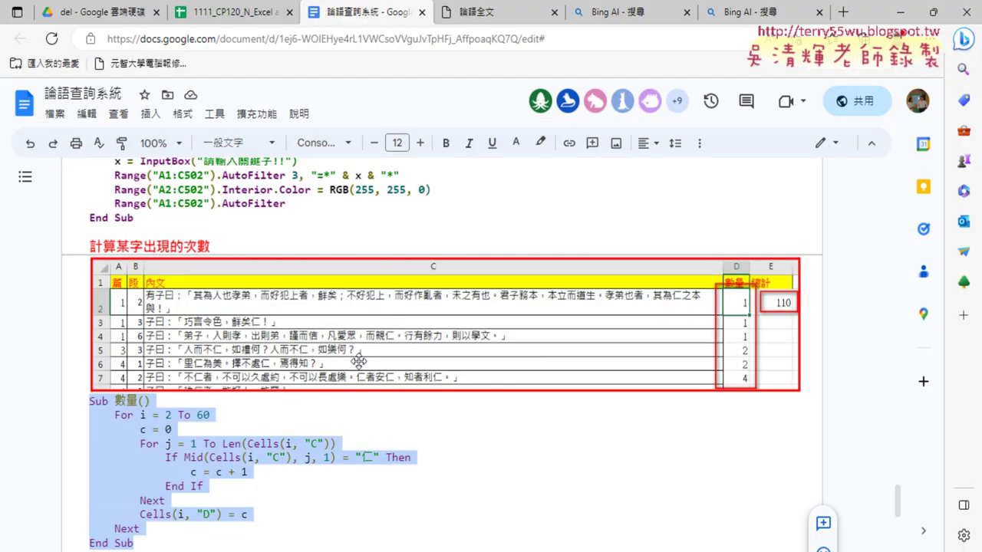
{"action": "scroll", "coordinate": [359, 354], "scroll_direction": "up", "scroll_amount": 3}
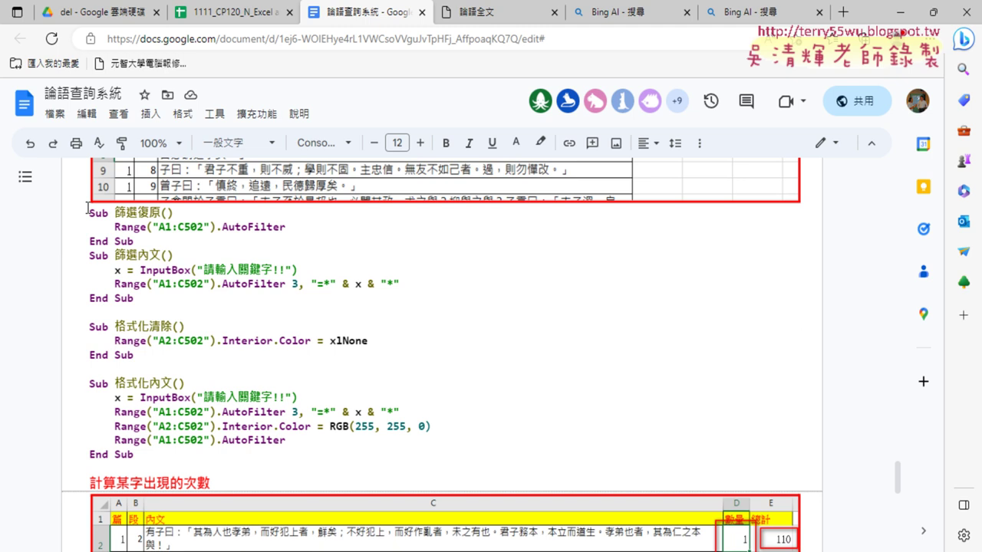
{"action": "left_click_drag", "start_coordinate": [86, 255], "coordinate": [204, 297]}
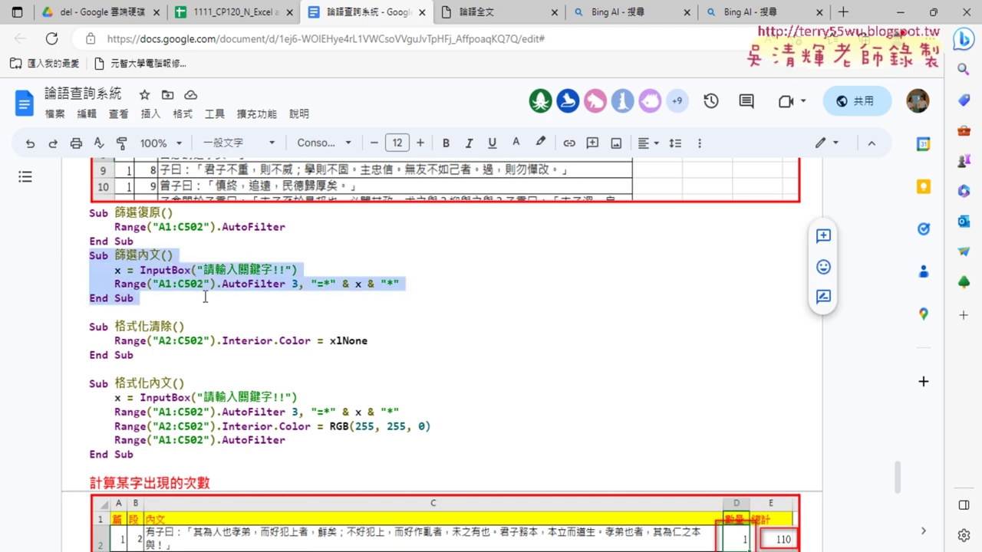
{"action": "left_click_drag", "start_coordinate": [135, 241], "coordinate": [89, 212]}
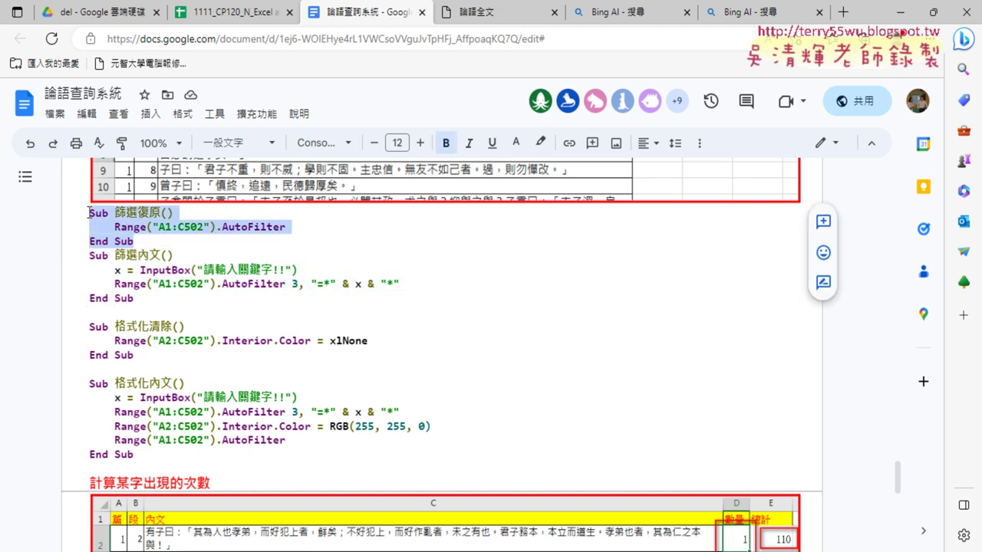
{"action": "left_click_drag", "start_coordinate": [135, 355], "coordinate": [90, 325]}
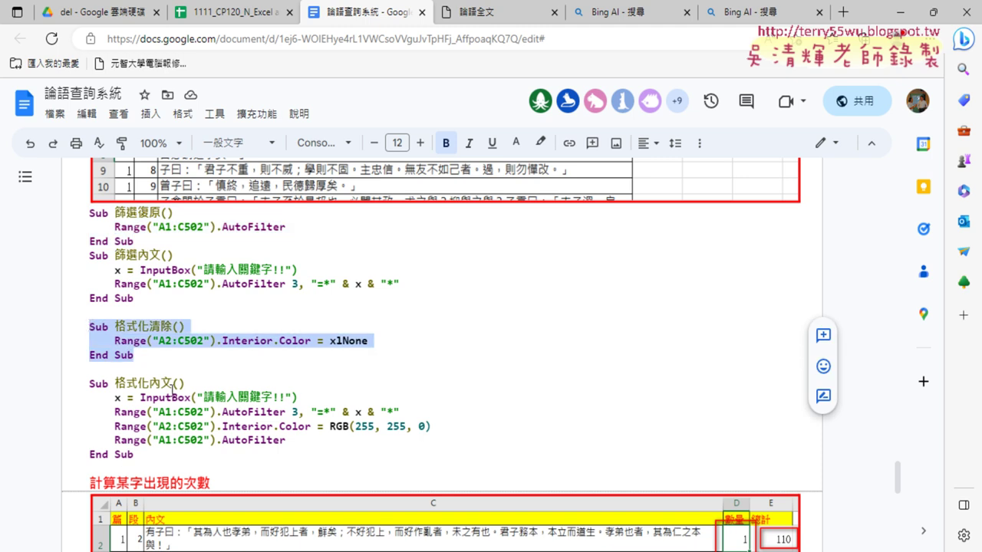
{"action": "left_click", "coordinate": [905, 13]}
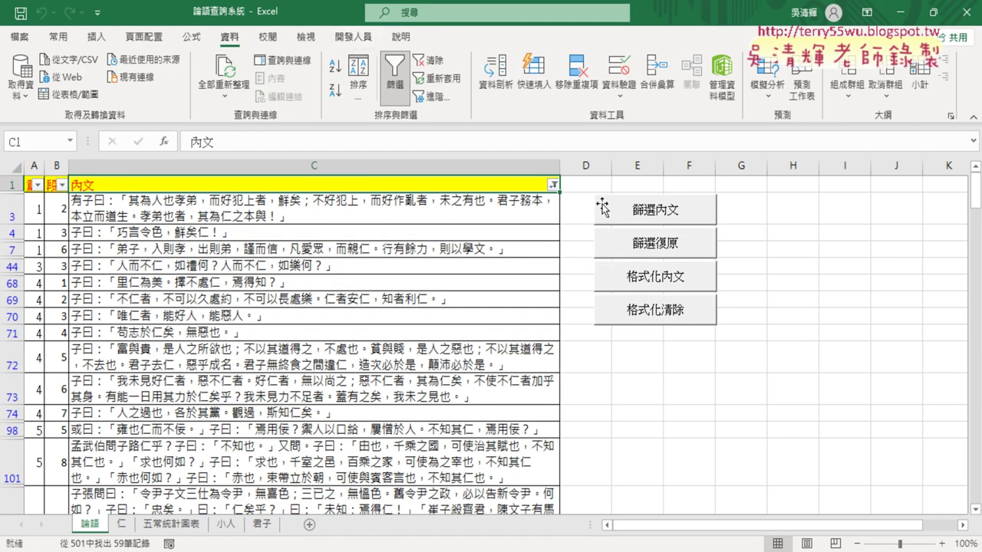
- Remove the filter with 篩選復原, then bring up the VBA editor and resize its window
{"action": "left_click", "coordinate": [688, 253]}
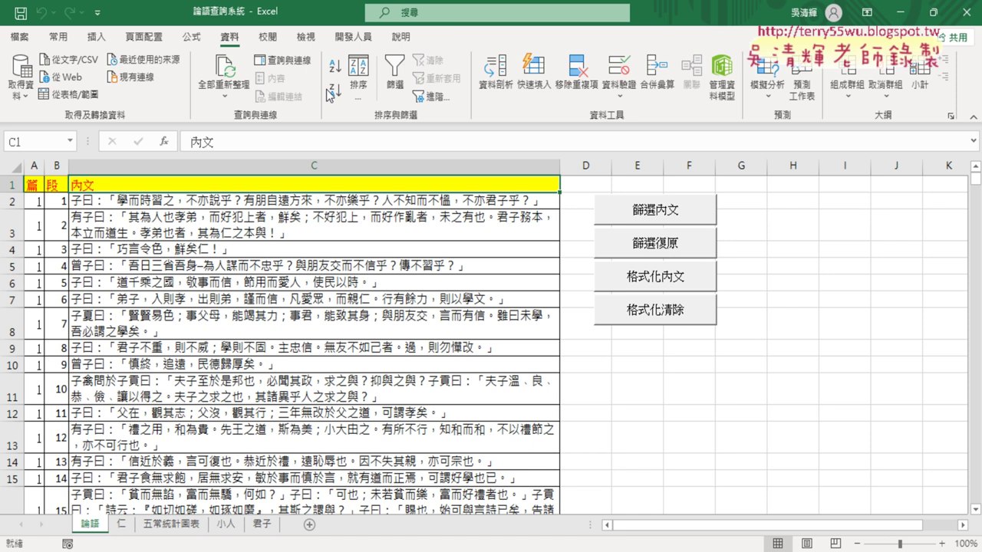
{"action": "left_click", "coordinate": [352, 40]}
{"action": "left_click", "coordinate": [29, 72]}
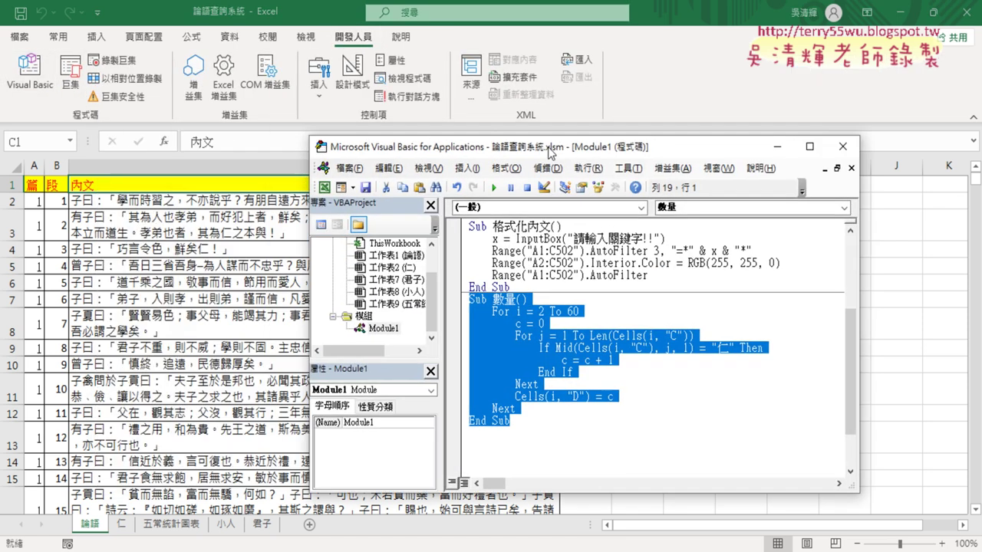
{"action": "left_click_drag", "start_coordinate": [333, 151], "coordinate": [519, 156]}
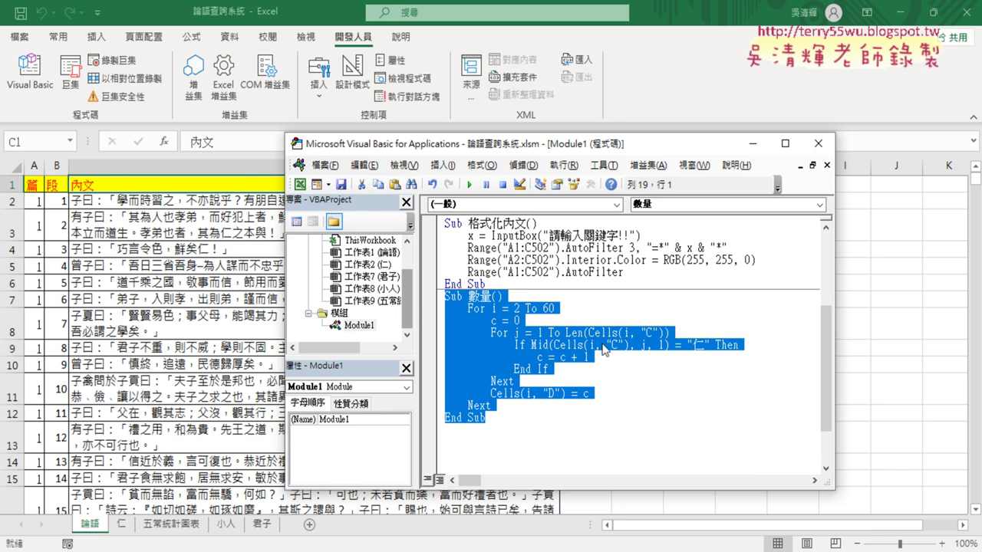
{"action": "left_click_drag", "start_coordinate": [824, 369], "coordinate": [827, 299]}
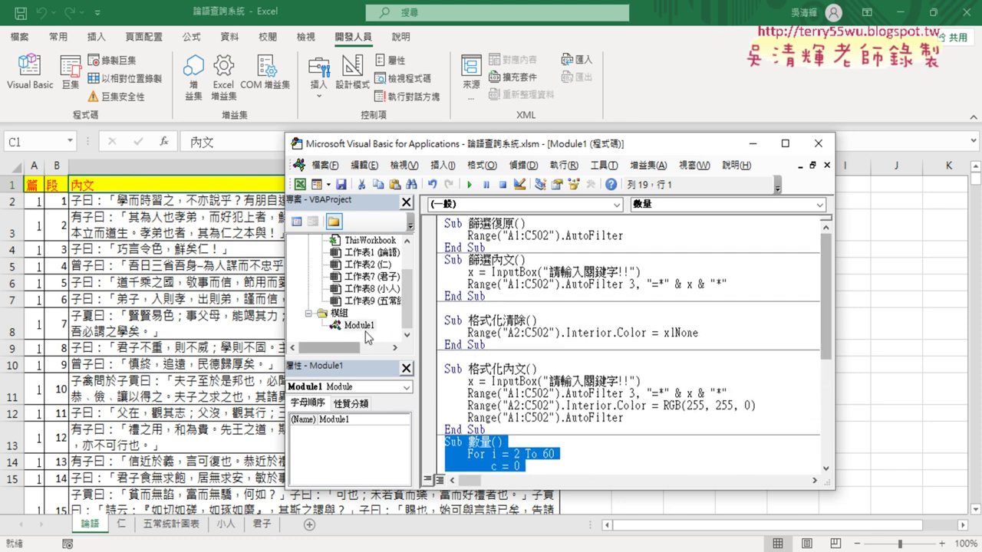
{"action": "left_click_drag", "start_coordinate": [406, 284], "coordinate": [411, 250]}
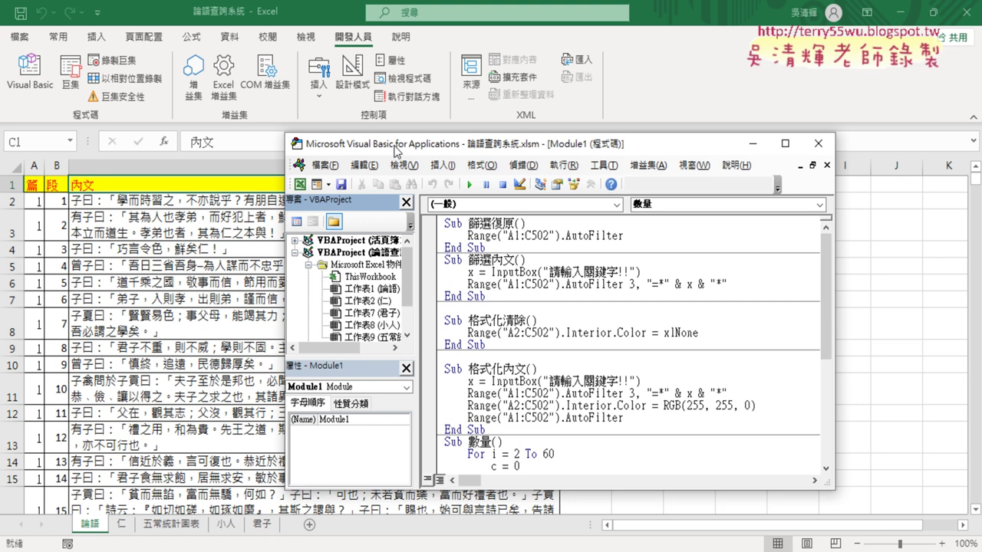
{"action": "left_click_drag", "start_coordinate": [411, 144], "coordinate": [281, 71]}
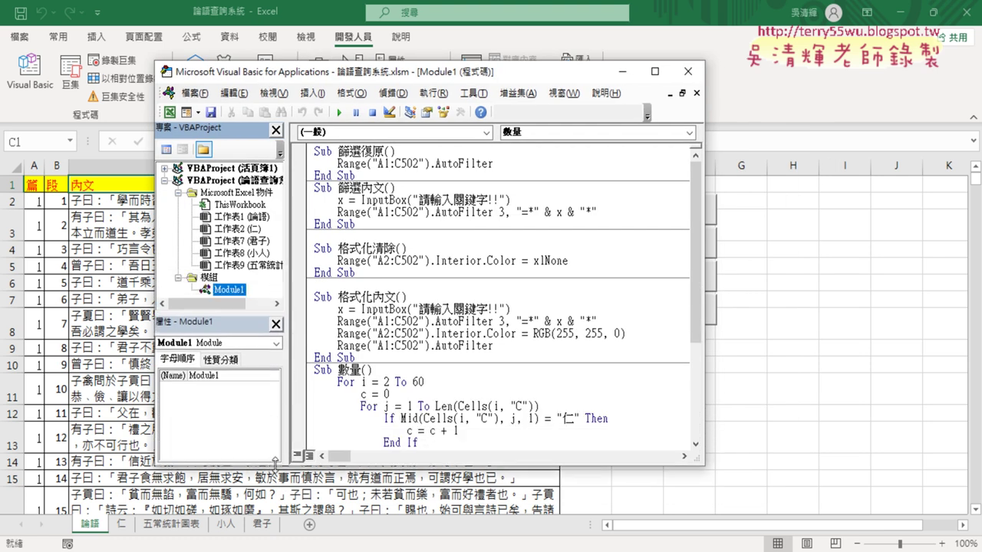
{"action": "left_click_drag", "start_coordinate": [274, 418], "coordinate": [270, 491]}
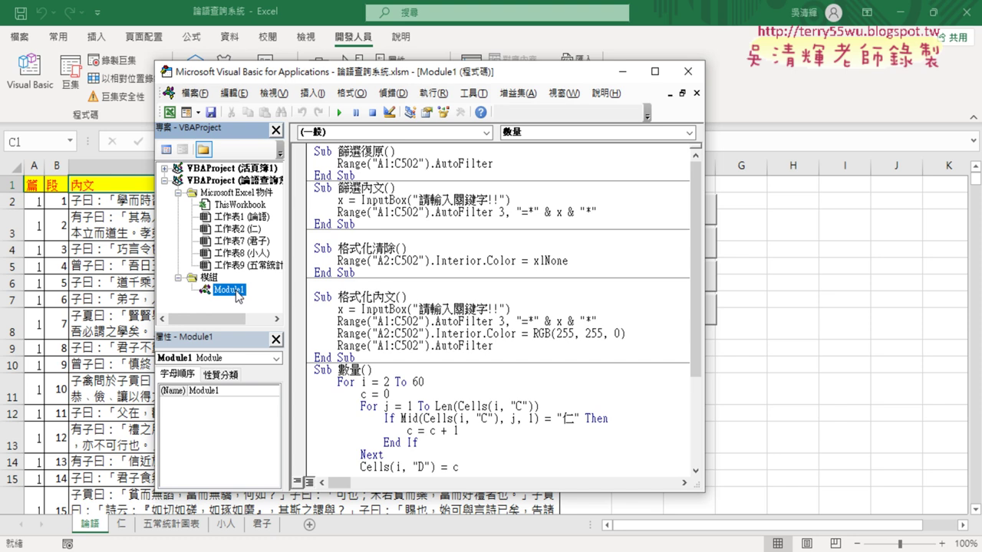
- Select the Sub 篩選復原 code lines in Module1
{"action": "right_click", "coordinate": [232, 256]}
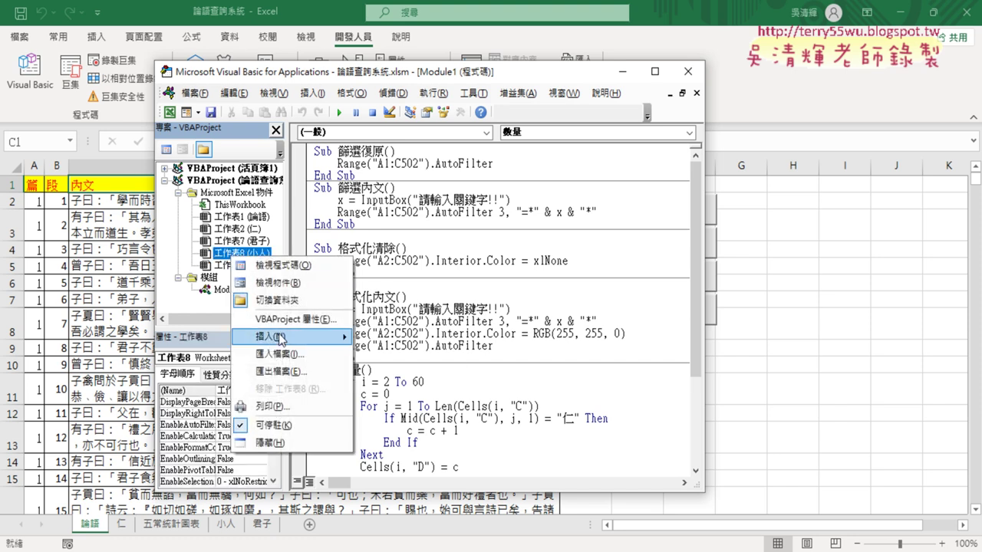
{"action": "left_click", "coordinate": [506, 247]}
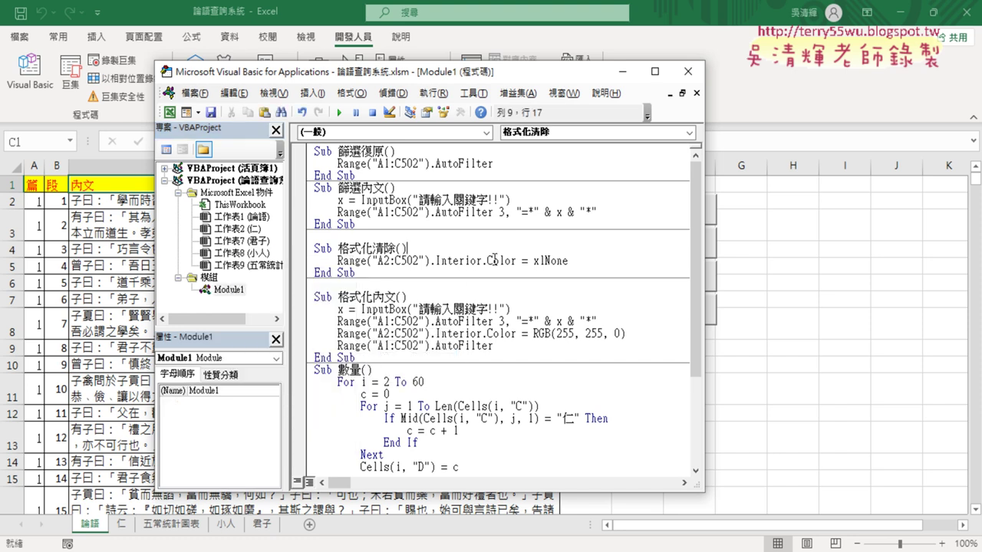
{"action": "left_click_drag", "start_coordinate": [371, 178], "coordinate": [305, 151]}
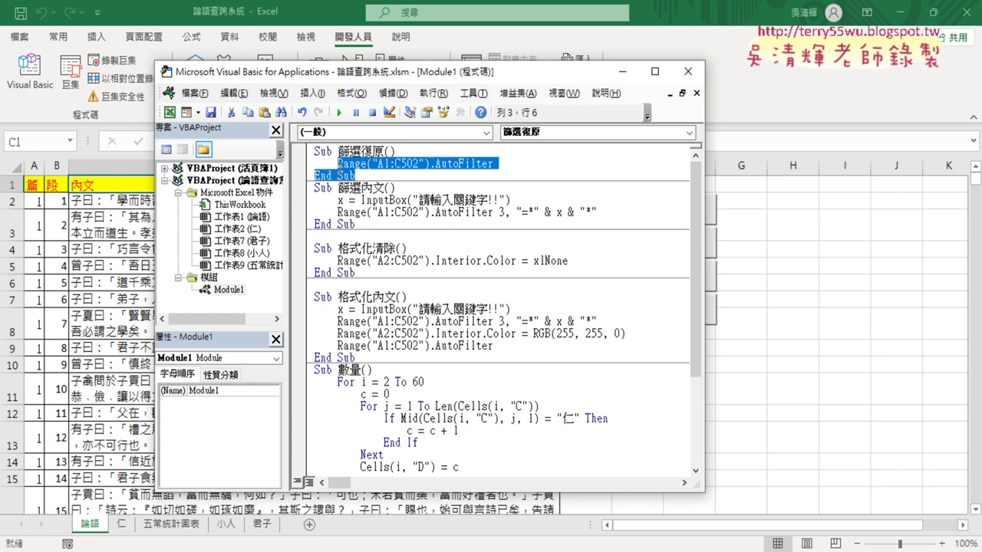
- Replace all Module1 code with an empty Sub 篩選內文() procedure
{"action": "key", "text": "Delete"}
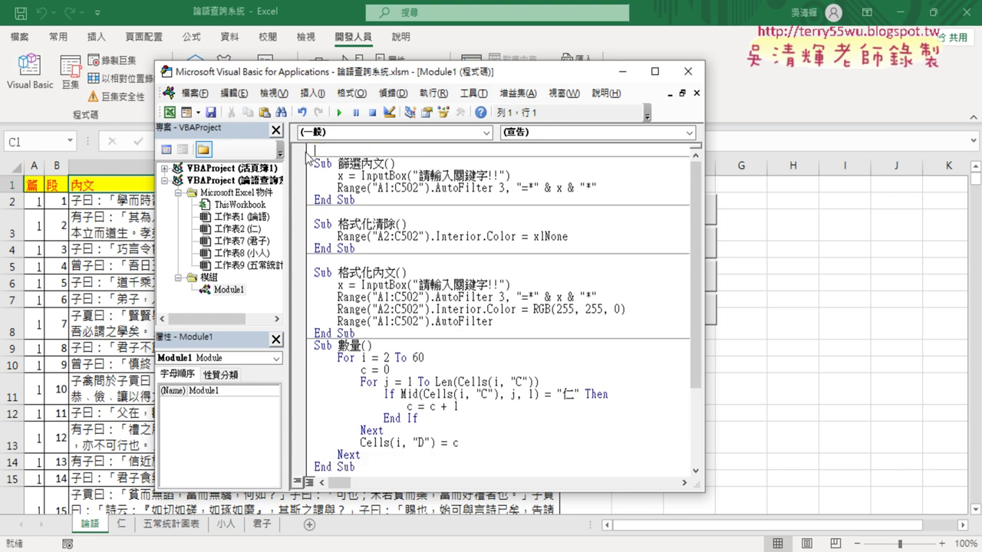
{"action": "key", "text": "Delete"}
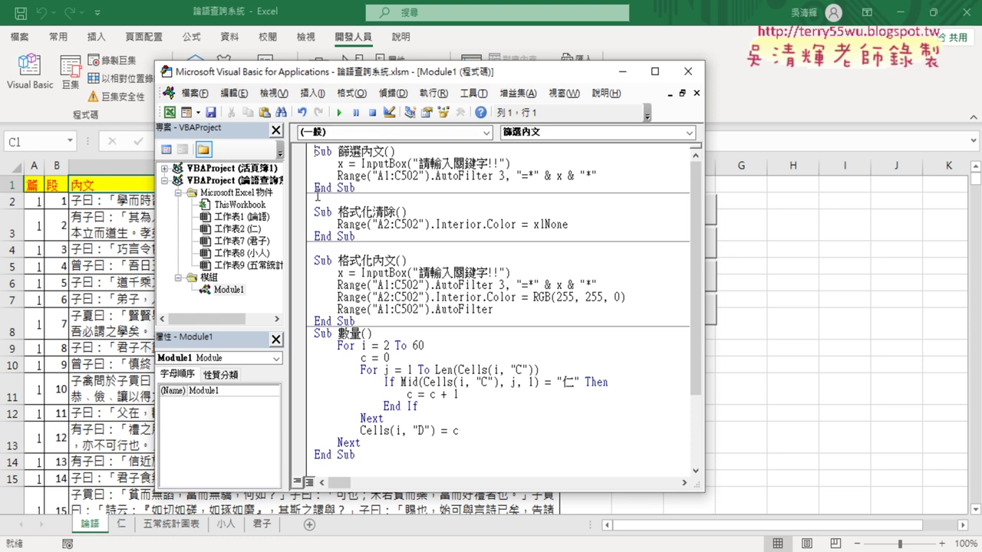
{"action": "key", "text": "ctrl+a"}
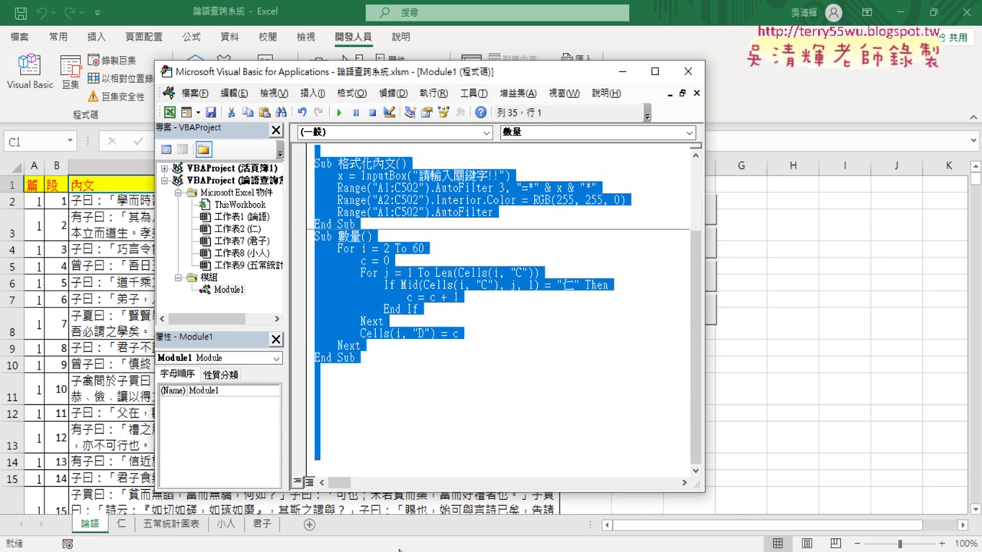
{"action": "type", "text": "Sub 篩選內文"}
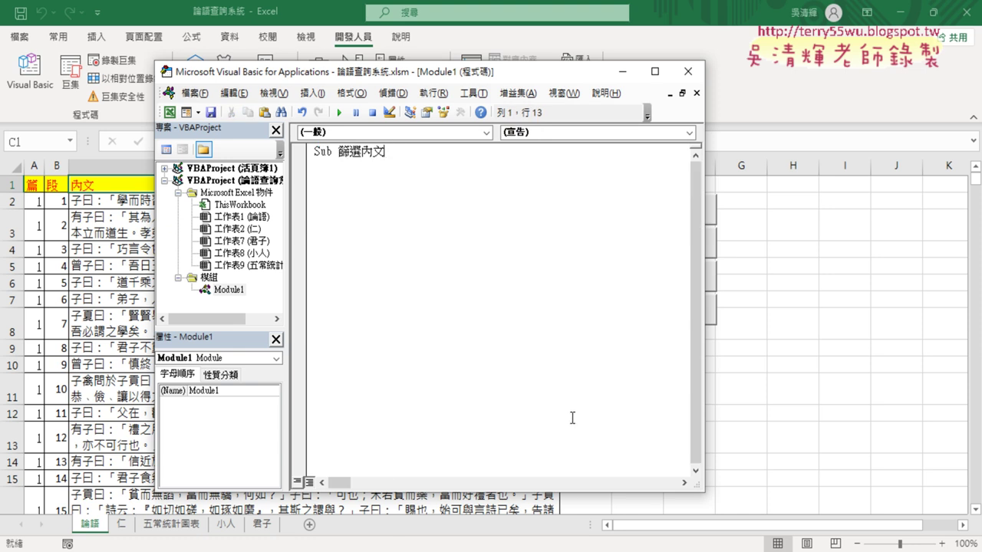
{"action": "right_click", "coordinate": [218, 278]}
{"action": "mouse_move", "coordinate": [276, 359]}
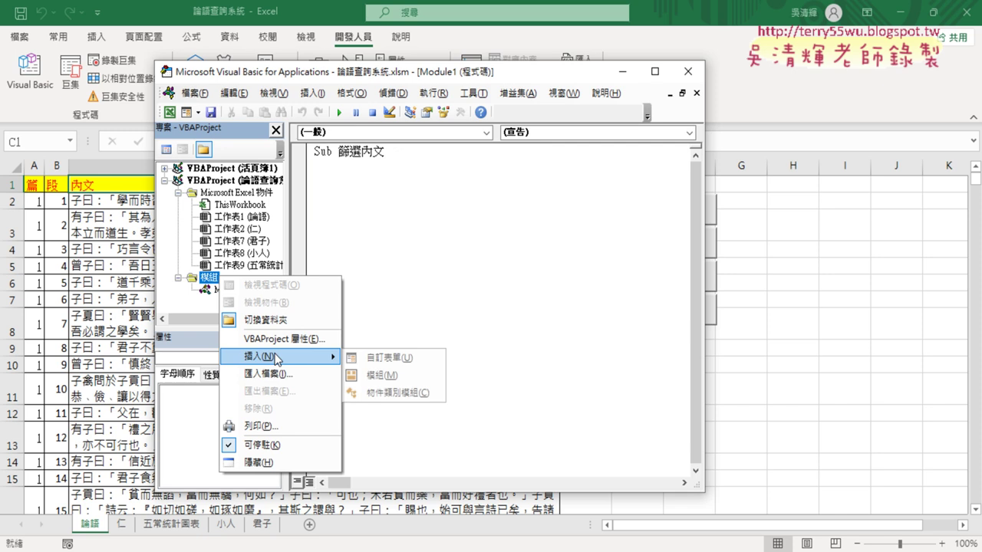
{"action": "left_click", "coordinate": [422, 158]}
{"action": "key", "text": "Return"}
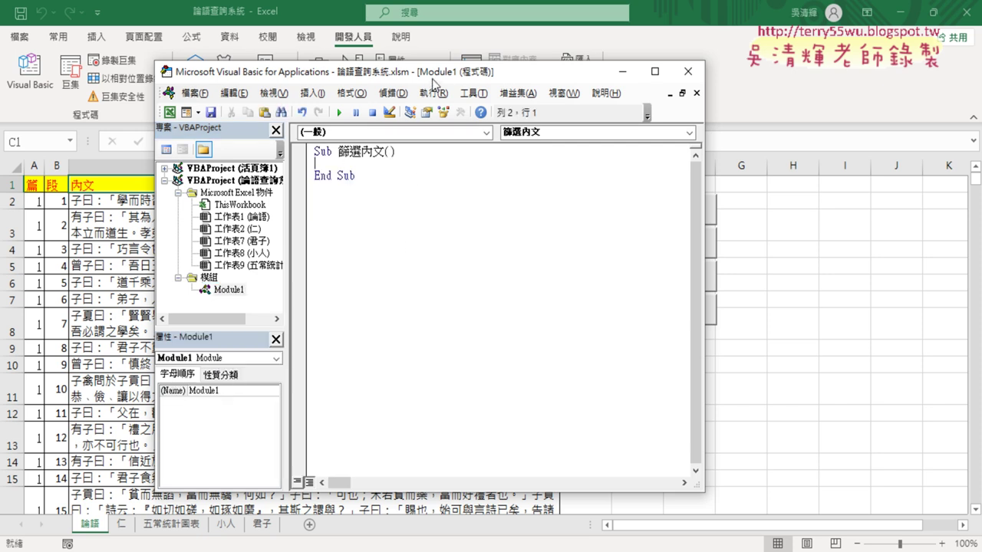
{"action": "left_click_drag", "start_coordinate": [432, 78], "coordinate": [651, 73]}
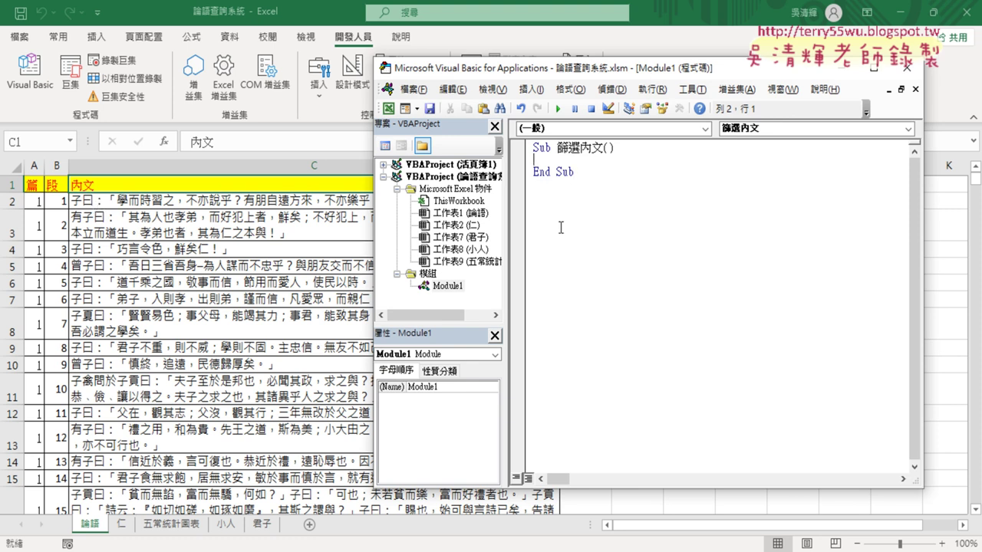
- Add the line x = InputBox("請輸入關鍵字") inside the macro
{"action": "key", "text": "Tab"}
{"action": "type", "text": "x"}
{"action": "type", "text": "="}
{"action": "type", "text": "inpu"}
{"action": "type", "text": "tbox"}
{"action": "type", "text": "("}
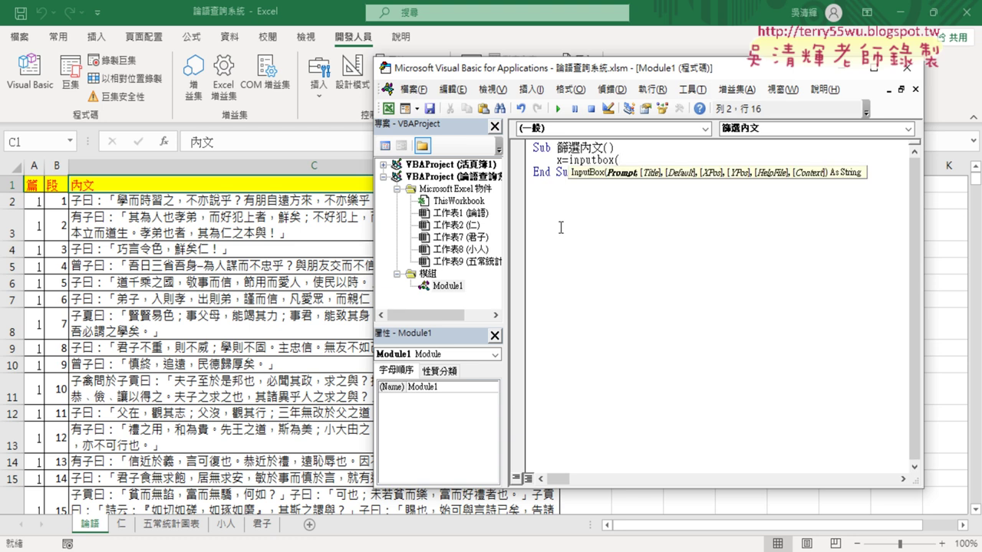
{"action": "type", "text": "\"\""}
{"action": "type", "text": "ㄑ"}
{"action": "type", "text": "ㄥ"}
{"action": "type", "text": "請輸"}
{"action": "type", "text": "入"}
{"action": "type", "text": "關"}
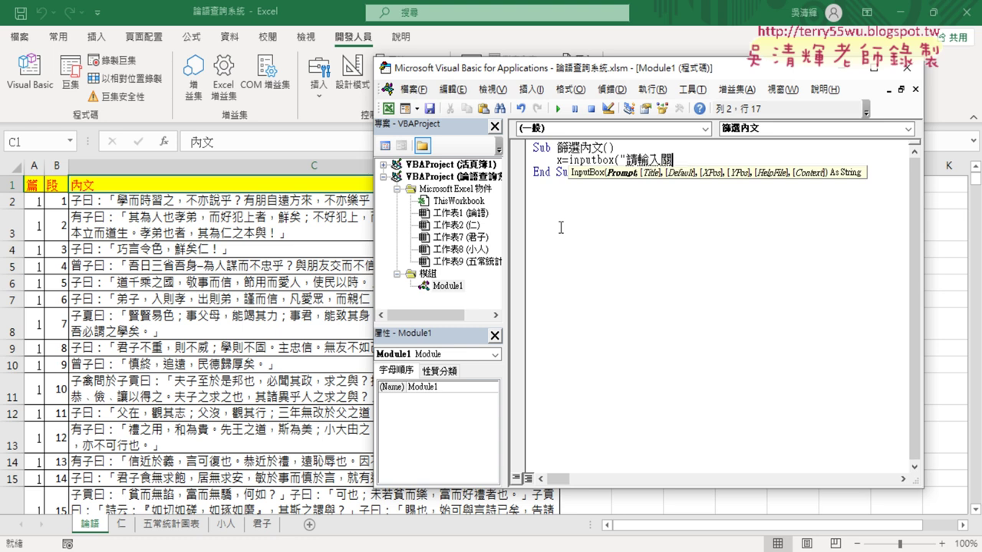
{"action": "type", "text": "鍵字"}
{"action": "type", "text": "\""}
{"action": "key", "text": "Right"}
{"action": "type", "text": ")"}
{"action": "key", "text": "Return"}
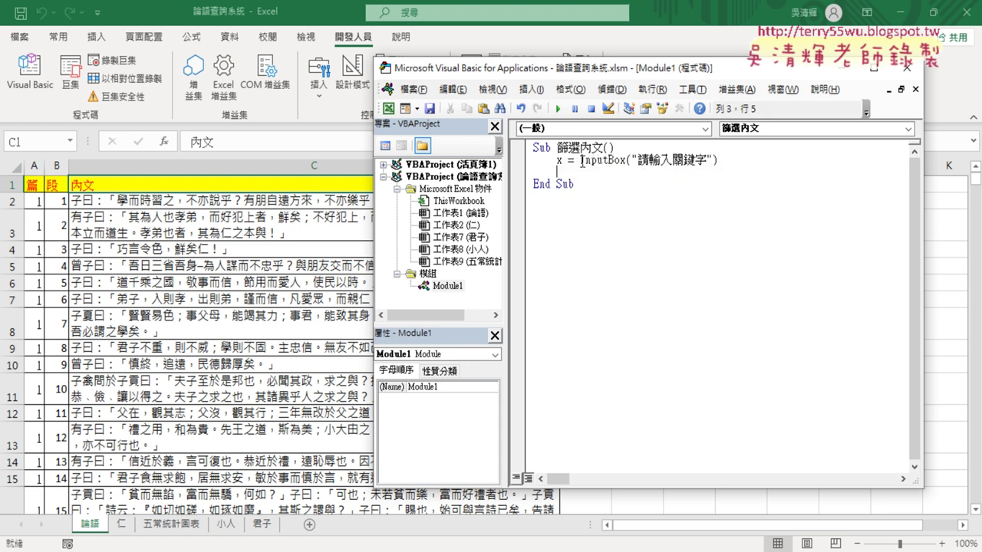
- Point out the InputBox call and variable x, then begin range(" on line 3
{"action": "left_click_drag", "start_coordinate": [580, 159], "coordinate": [731, 163]}
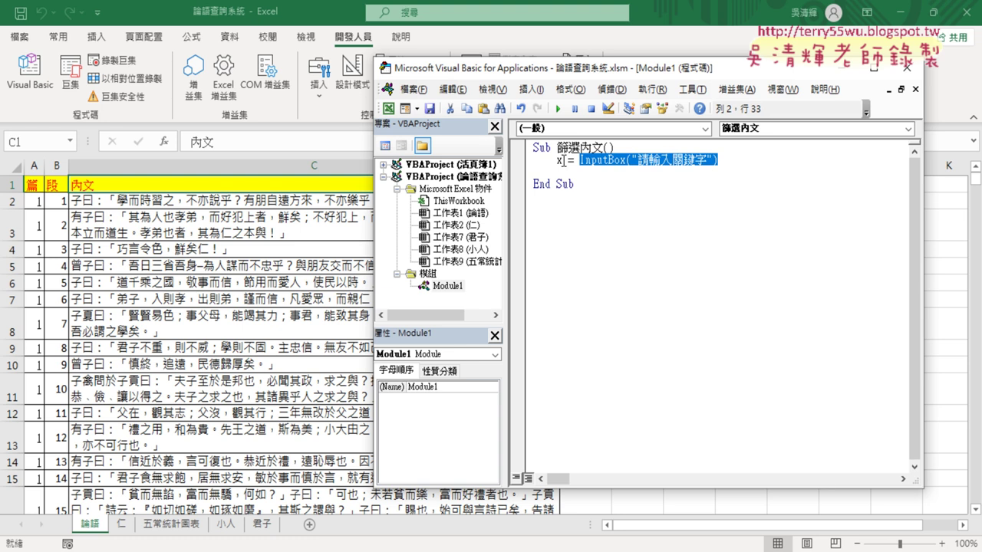
{"action": "double_click", "coordinate": [559, 159]}
{"action": "left_click", "coordinate": [576, 168]}
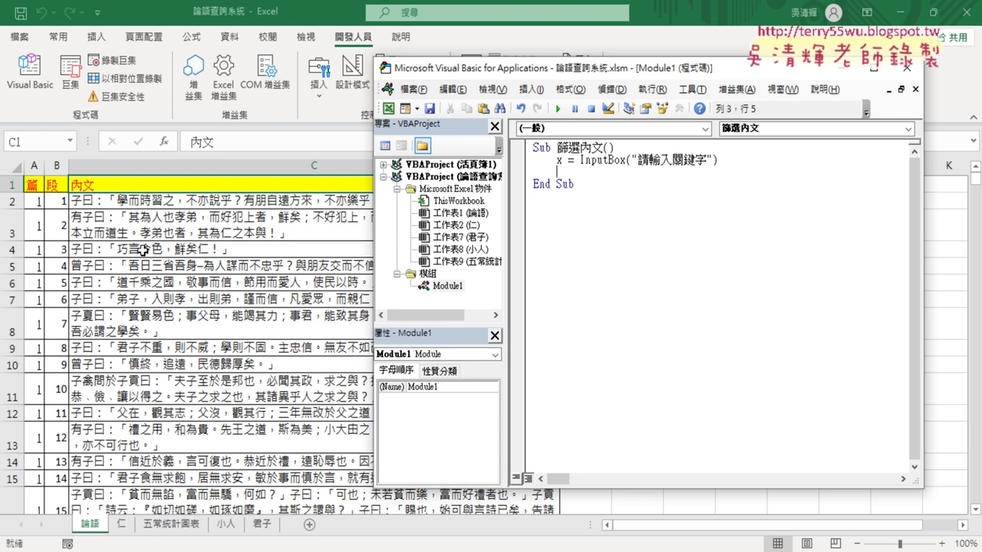
{"action": "type", "text": "ㄘ"}
{"action": "type", "text": "ra"}
{"action": "type", "text": "nge"}
{"action": "type", "text": "("}
{"action": "type", "text": "\""}
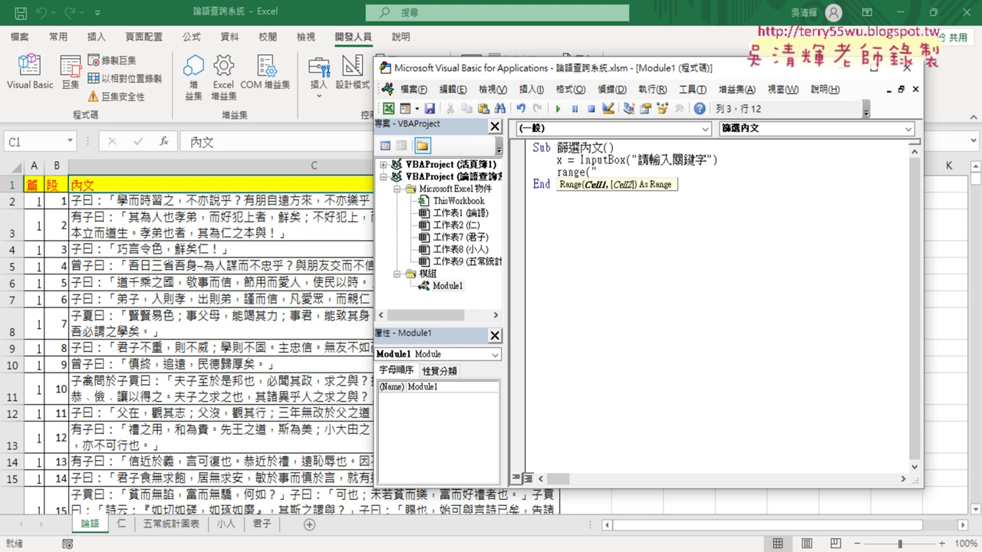
- Confirm in the worksheet that the 內文 data ends at row C502
{"action": "left_click", "coordinate": [35, 184]}
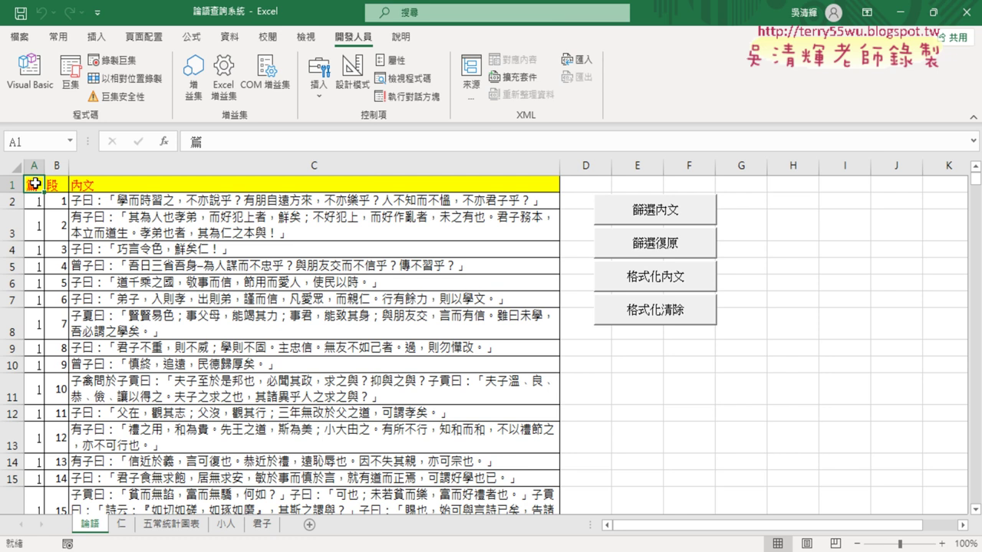
{"action": "key", "text": "Right"}
{"action": "key", "text": "Right"}
{"action": "key", "text": "ctrl+Down"}
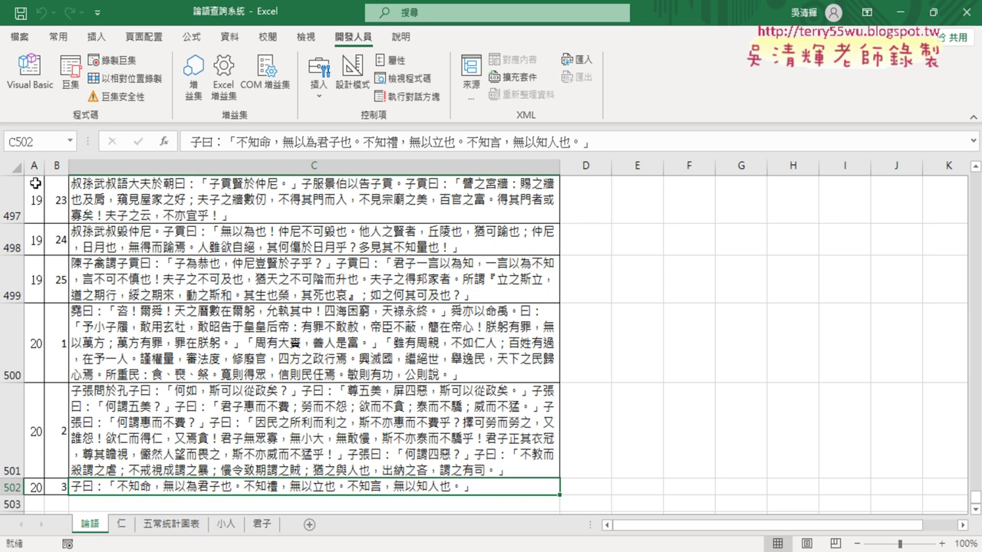
- Complete the line as range("A1:C502").AutoFilter and move the code window aside
{"action": "left_click", "coordinate": [29, 73]}
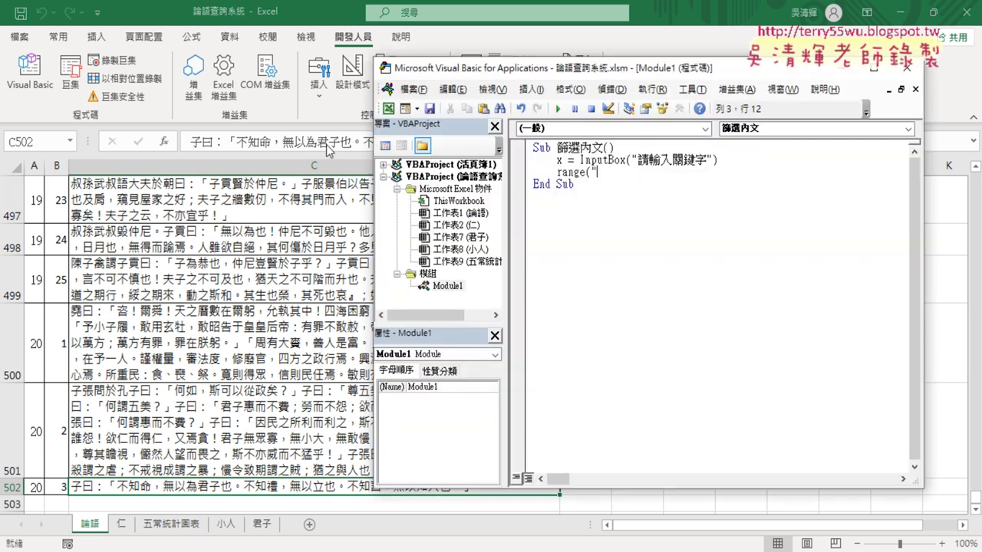
{"action": "type", "text": "A"}
{"action": "type", "text": "1:"}
{"action": "type", "text": "C5"}
{"action": "type", "text": "02\")"}
{"action": "type", "text": "."}
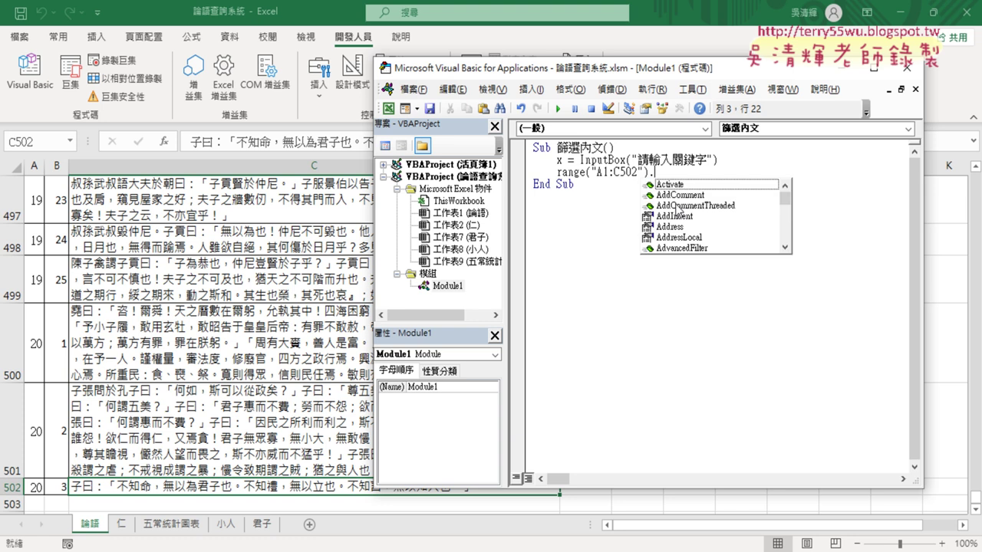
{"action": "type", "text": "a"}
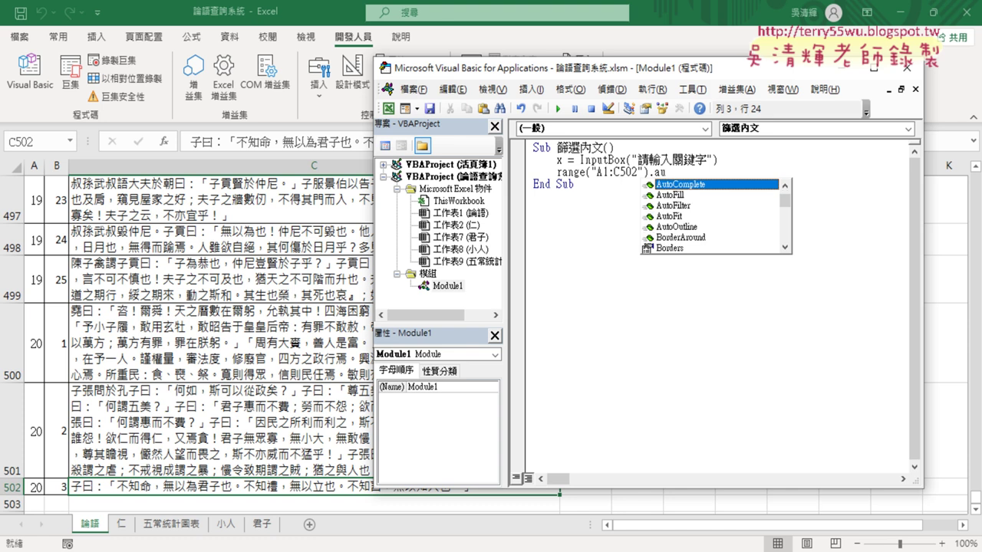
{"action": "type", "text": "u"}
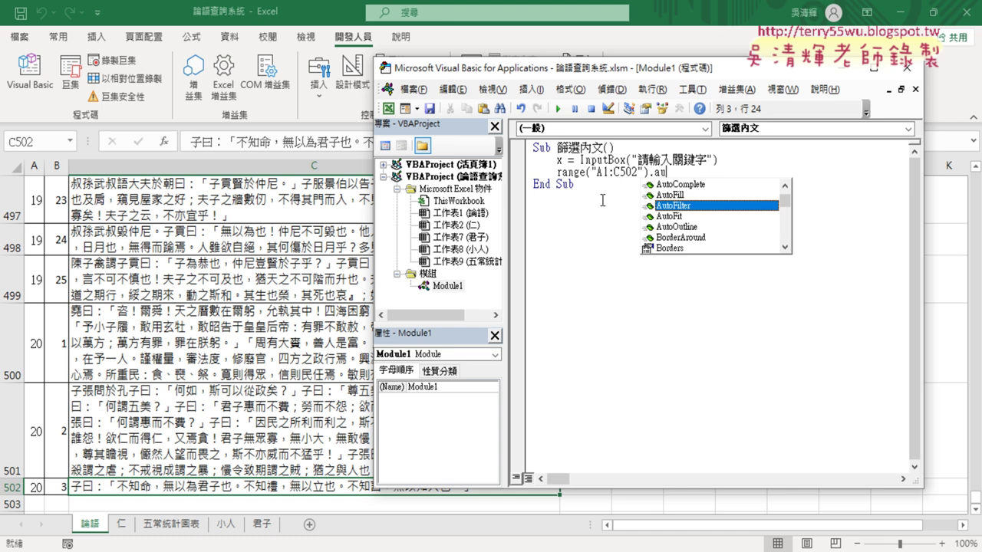
{"action": "double_click", "coordinate": [706, 205]}
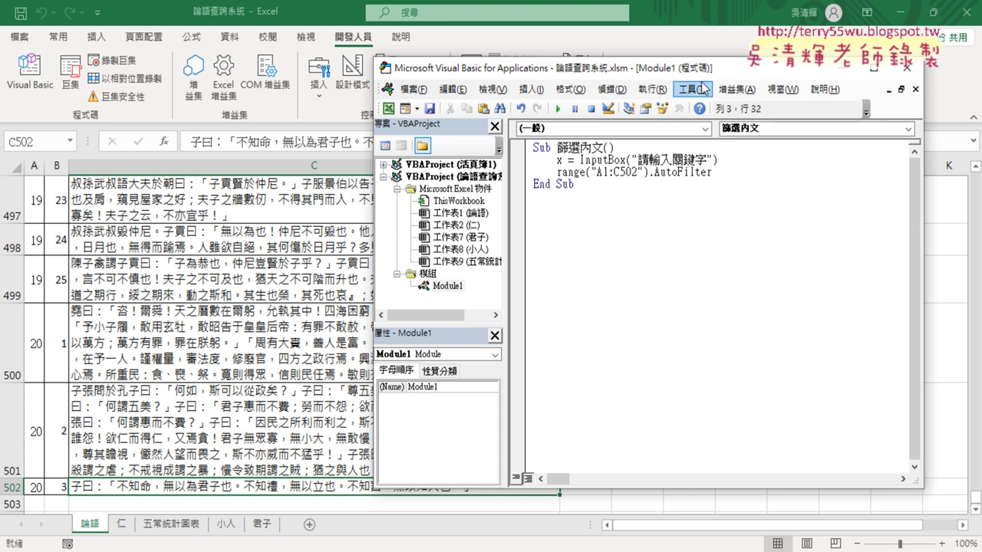
{"action": "left_click_drag", "start_coordinate": [696, 69], "coordinate": [468, 244]}
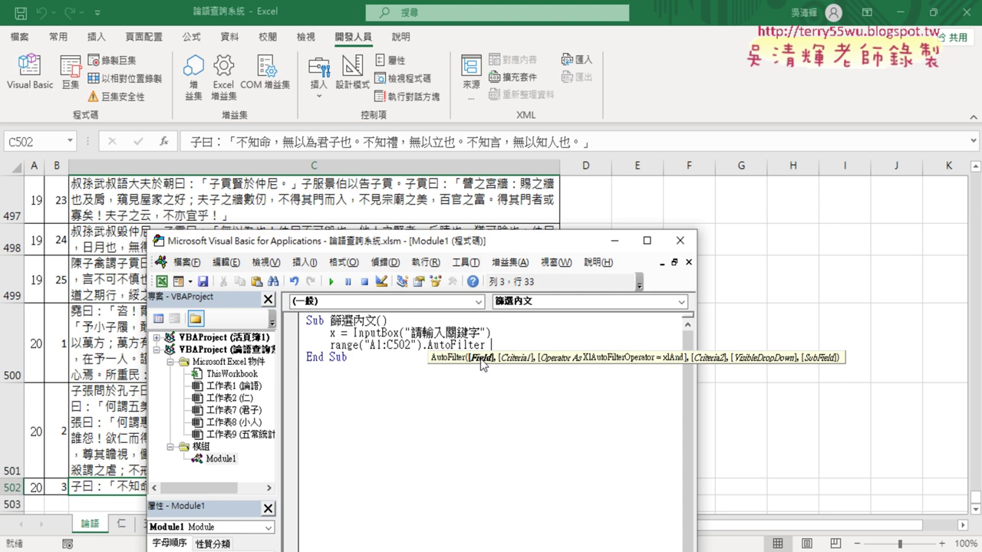
{"action": "left_click_drag", "start_coordinate": [976, 495], "coordinate": [975, 180]}
{"action": "scroll", "coordinate": [246, 215], "scroll_direction": "up", "scroll_amount": 1}
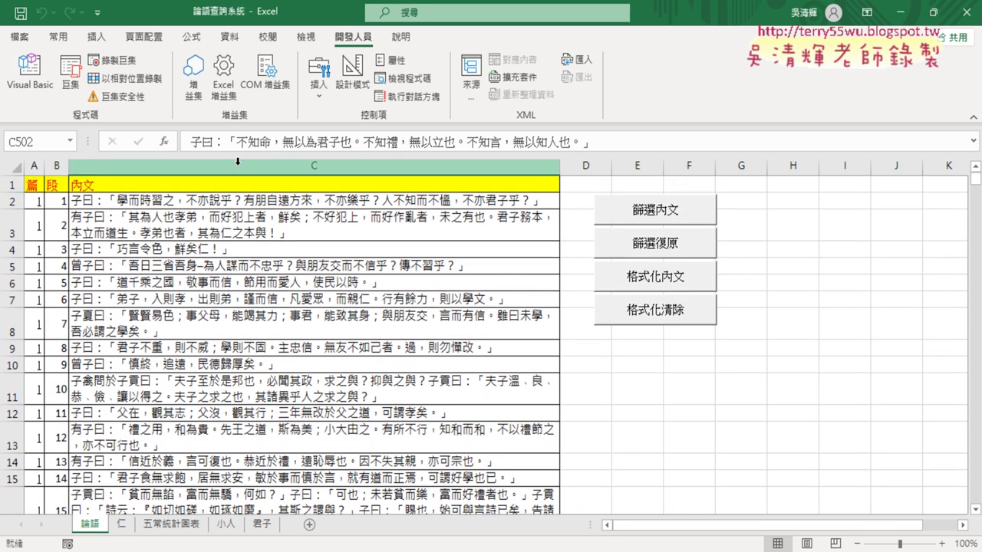
- Add column 3 and criterion "仁" after AutoFilter
{"action": "left_click", "coordinate": [31, 73]}
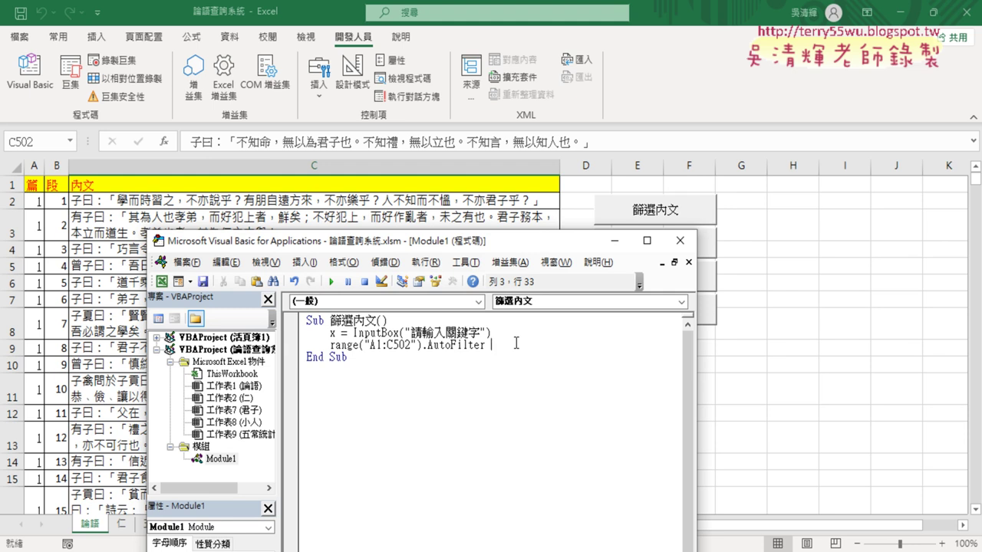
{"action": "type", "text": "3"}
{"action": "type", "text": ","}
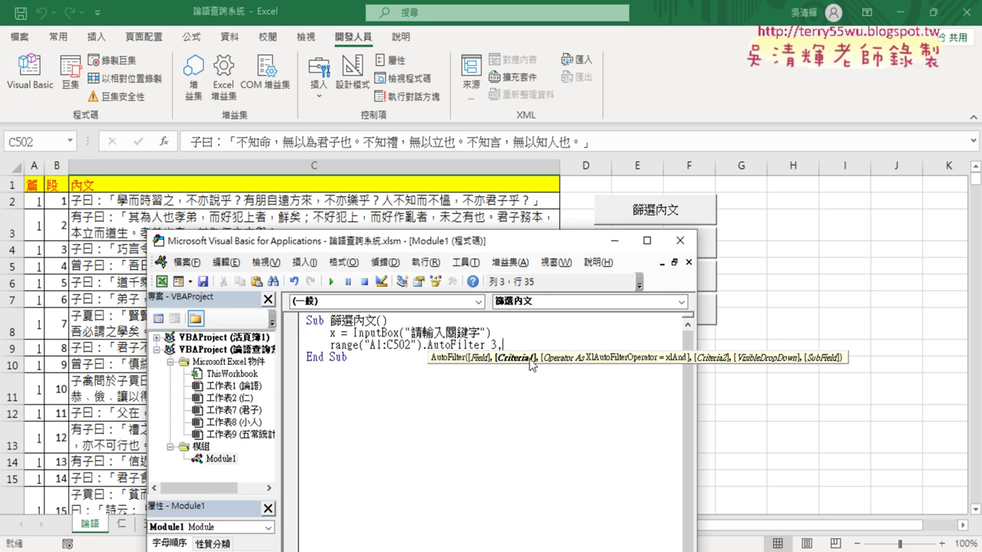
{"action": "type", "text": "\""}
{"action": "type", "text": "ㄖㄣ"}
{"action": "type", "text": "仁\""}
{"action": "left_click", "coordinate": [443, 335]}
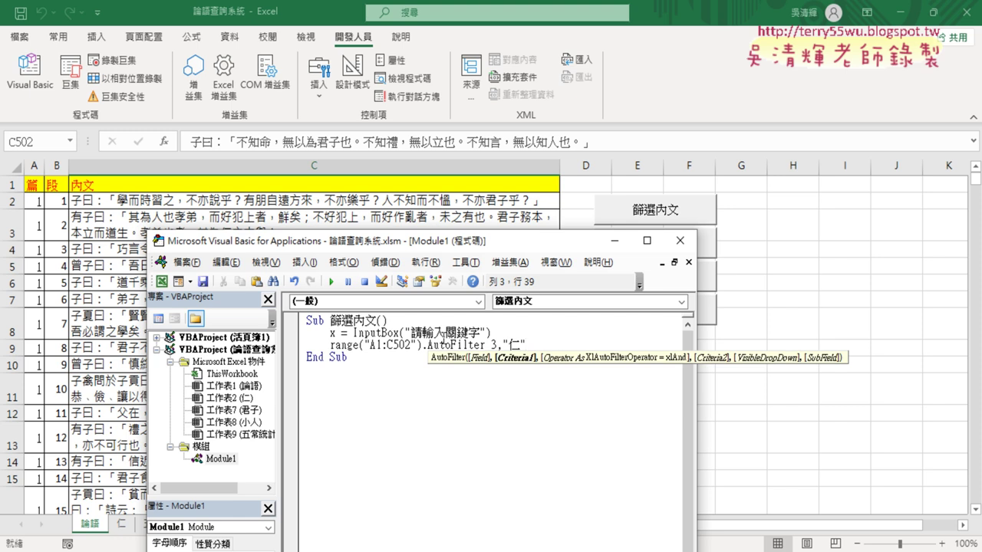
- Insert an asterisk before 仁 in the AutoFilter criterion
{"action": "left_click", "coordinate": [504, 345]}
{"action": "left_click_drag", "start_coordinate": [507, 344], "coordinate": [532, 345]}
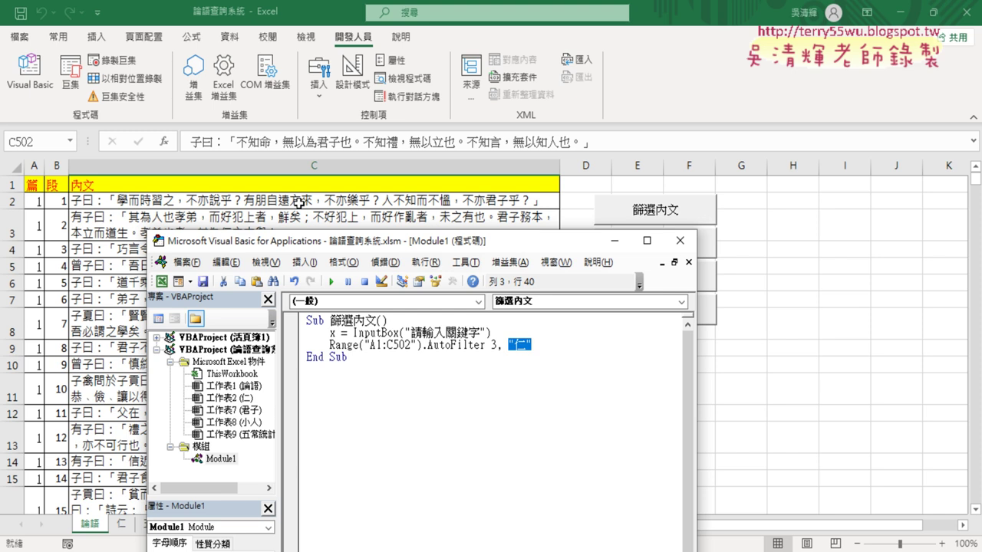
{"action": "key", "text": "Left"}
{"action": "key", "text": "Left"}
{"action": "key", "text": "Left"}
{"action": "type", "text": "*"}
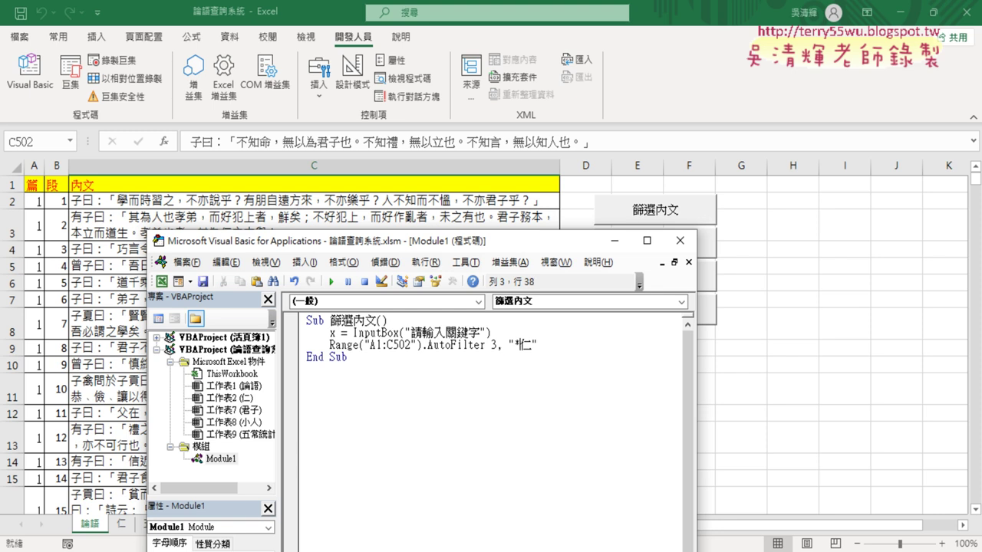
{"action": "key", "text": "Right"}
- Add the trailing asterisk and an equals sign so the criterion reads "=*仁*"
{"action": "type", "text": "*"}
{"action": "key", "text": "Left"}
{"action": "key", "text": "Left"}
{"action": "key", "text": "Left"}
{"action": "type", "text": "="}
{"action": "left_click", "coordinate": [348, 357]}
- Highlight and annotate the *仁* criterion, then clear the annotations
{"action": "left_click", "coordinate": [520, 344]}
{"action": "left_click_drag", "start_coordinate": [543, 344], "coordinate": [519, 344]}
{"action": "left_click", "coordinate": [515, 347]}
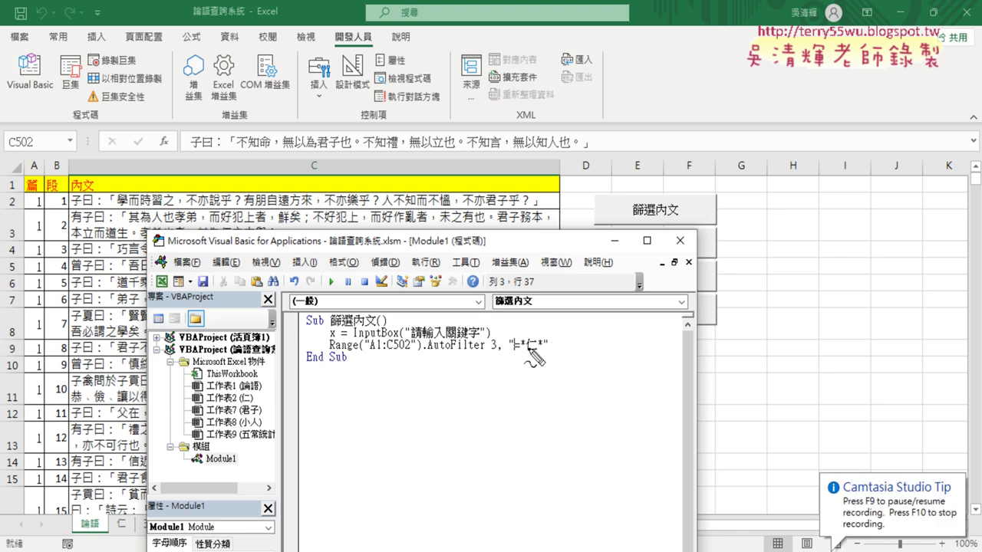
{"action": "left_click_drag", "start_coordinate": [526, 344], "coordinate": [530, 352]}
{"action": "left_click_drag", "start_coordinate": [334, 341], "coordinate": [342, 336]}
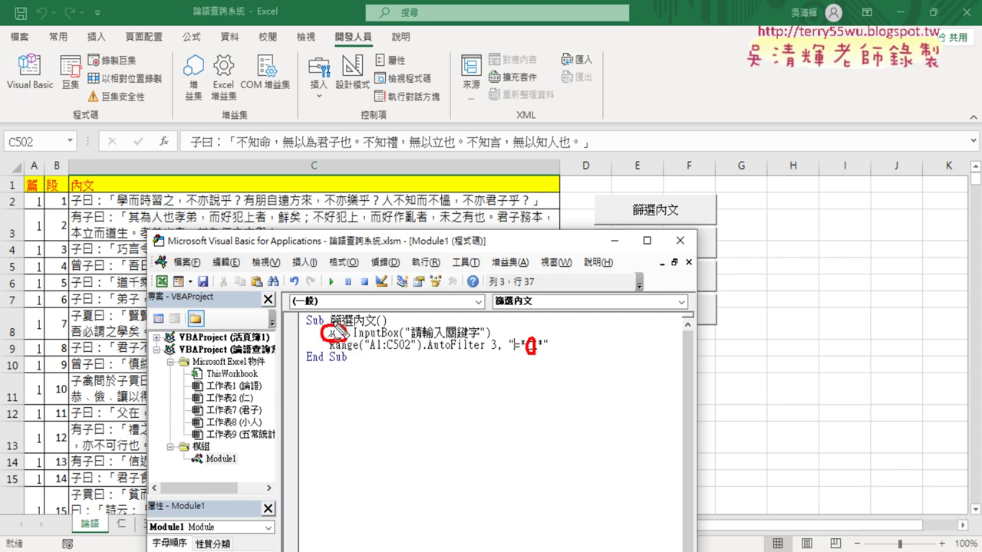
{"action": "mouse_move", "coordinate": [338, 330]}
{"action": "left_mouse_down"}
{"action": "mouse_move", "coordinate": [528, 321]}
{"action": "mouse_move", "coordinate": [537, 331]}
{"action": "left_mouse_up"}
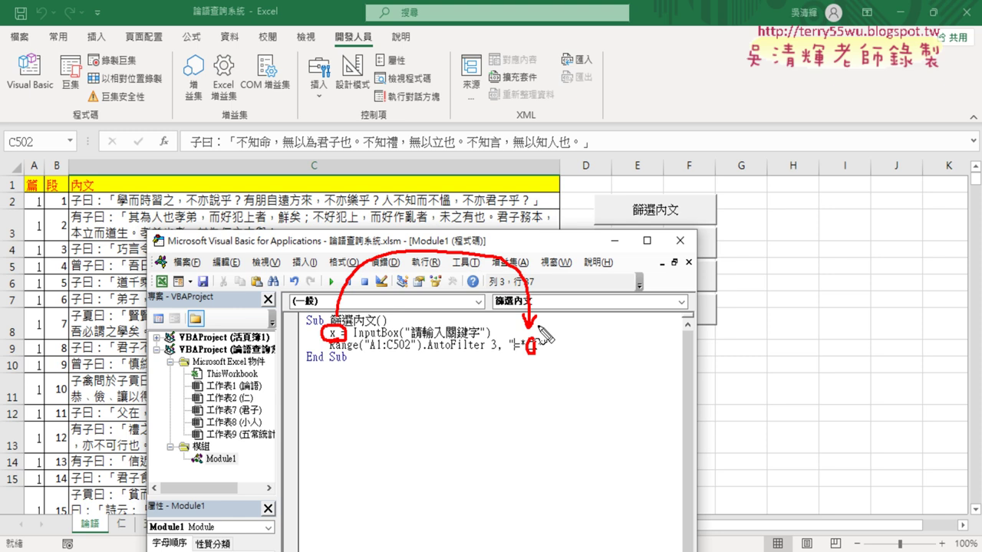
{"action": "key", "text": "Escape"}
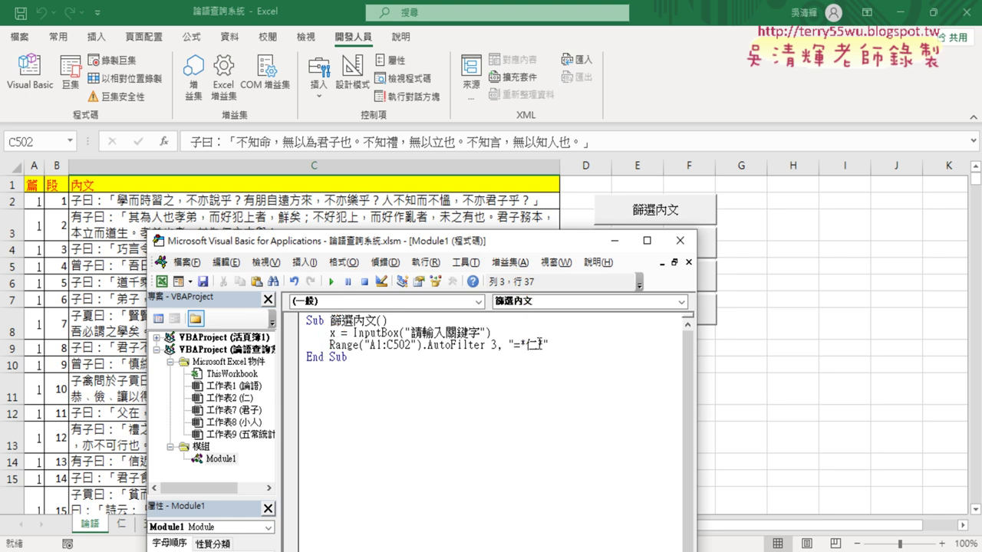
- Replace the hard-coded 仁 with x joined by quotes and ampersands
{"action": "double_click", "coordinate": [531, 345]}
{"action": "type", "text": "\"\""}
{"action": "key", "text": "Left"}
{"action": "type", "text": "&&"}
{"action": "key", "text": "Left"}
{"action": "type", "text": "x"}
- Space the criterion out as "=*" & x & "*" and highlight the & x & part
{"action": "key", "text": "space"}
{"action": "key", "text": "Right"}
{"action": "key", "text": "space"}
{"action": "key", "text": "Right"}
{"action": "key", "text": "space"}
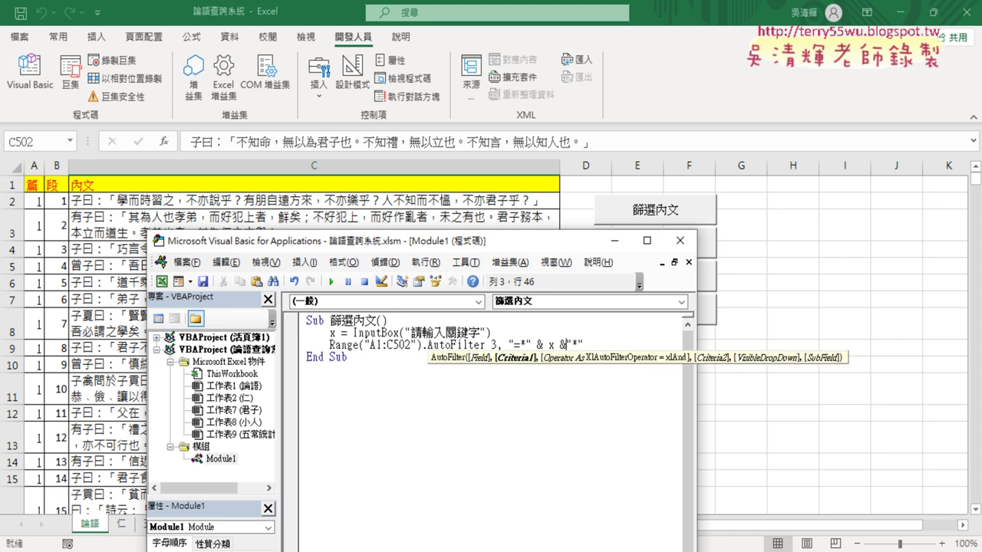
{"action": "key", "text": "Right"}
{"action": "key", "text": "space"}
{"action": "left_click_drag", "start_coordinate": [525, 346], "coordinate": [577, 346]}
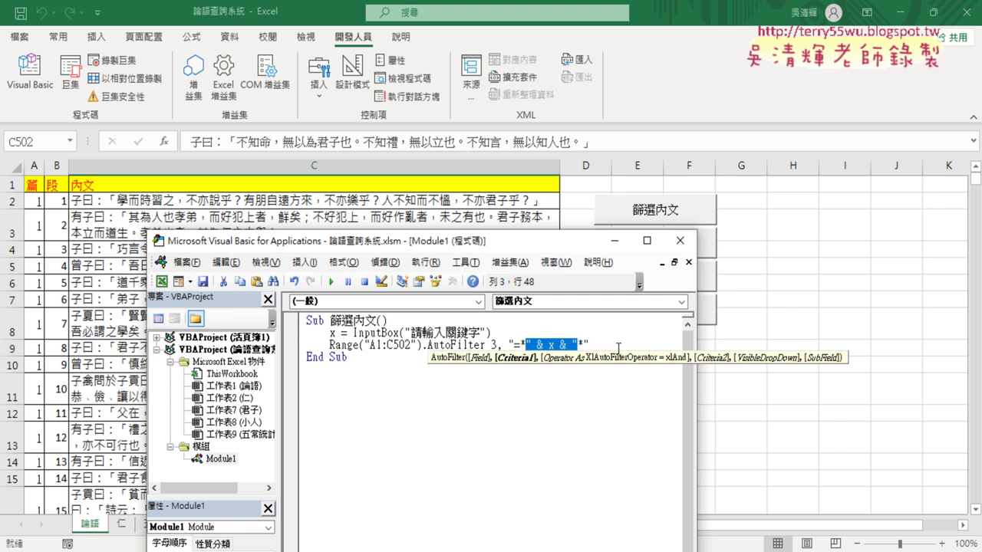
- Run 篩選內文 with keyword 禮 (44 records), then turn off the Data-tab filter
{"action": "left_click", "coordinate": [672, 213]}
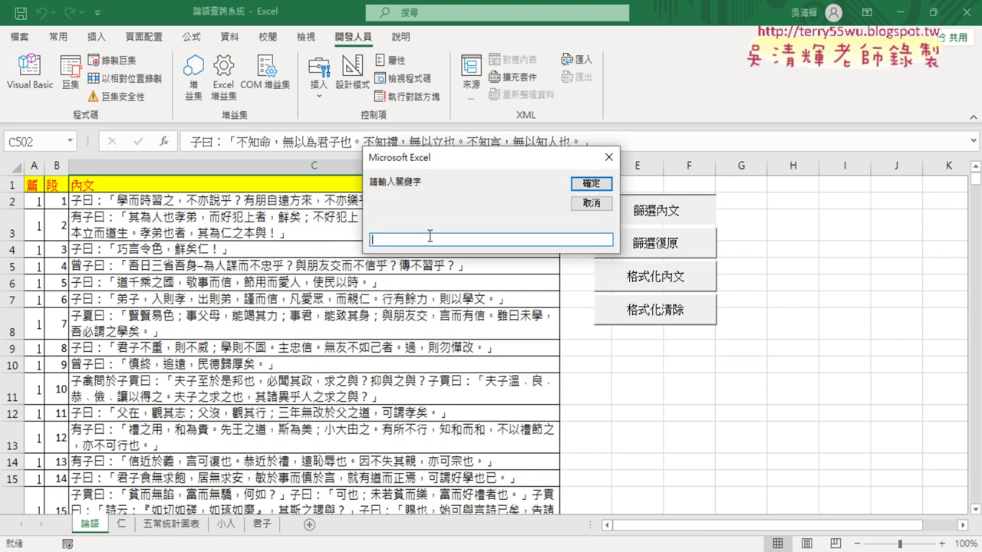
{"action": "type", "text": "ㄌㄧ"}
{"action": "type", "text": "3"}
{"action": "left_click", "coordinate": [588, 185]}
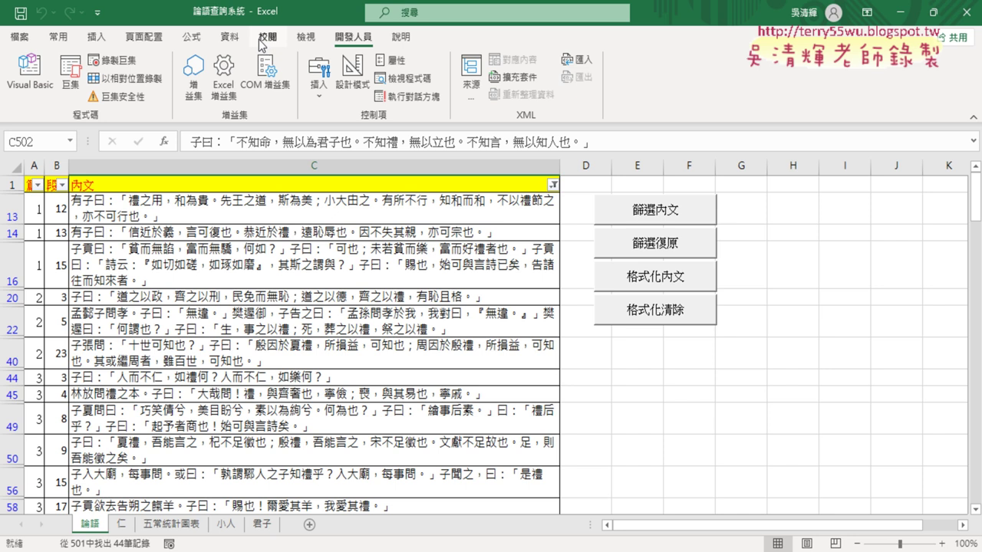
{"action": "left_click", "coordinate": [229, 38]}
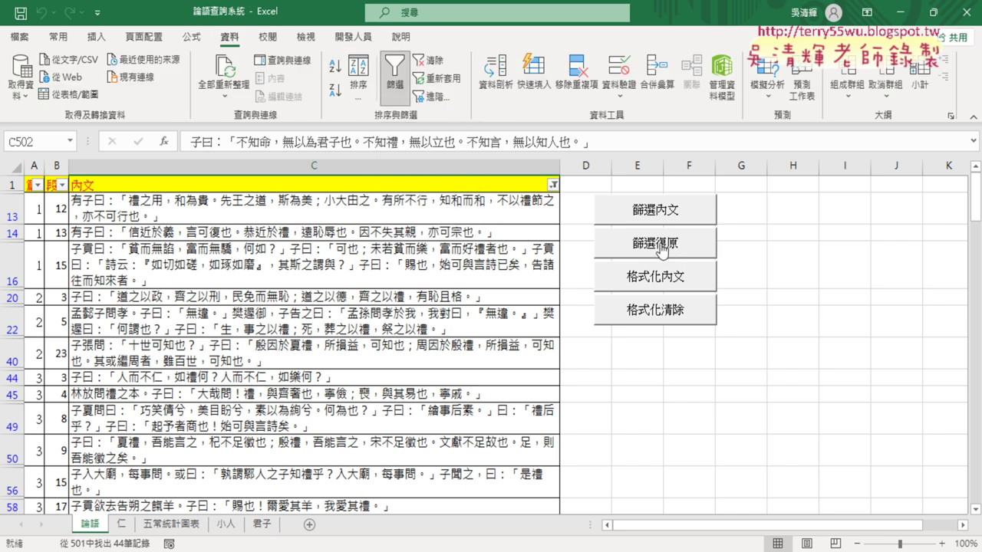
{"action": "left_click", "coordinate": [394, 73]}
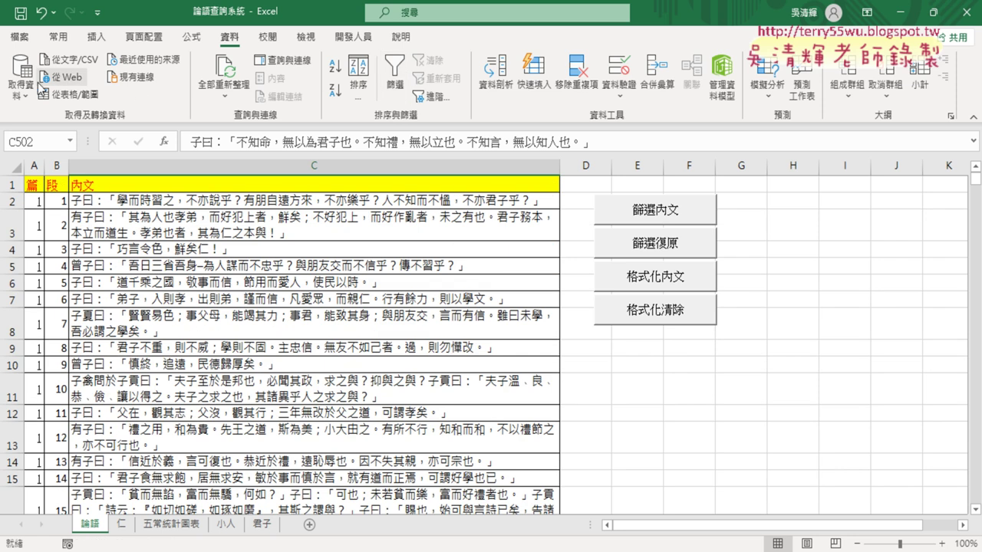
- In the Visual Basic editor, copy the 'Sub 篩選' header below the first macro's End Sub
{"action": "left_click", "coordinate": [354, 37]}
{"action": "left_click", "coordinate": [30, 84]}
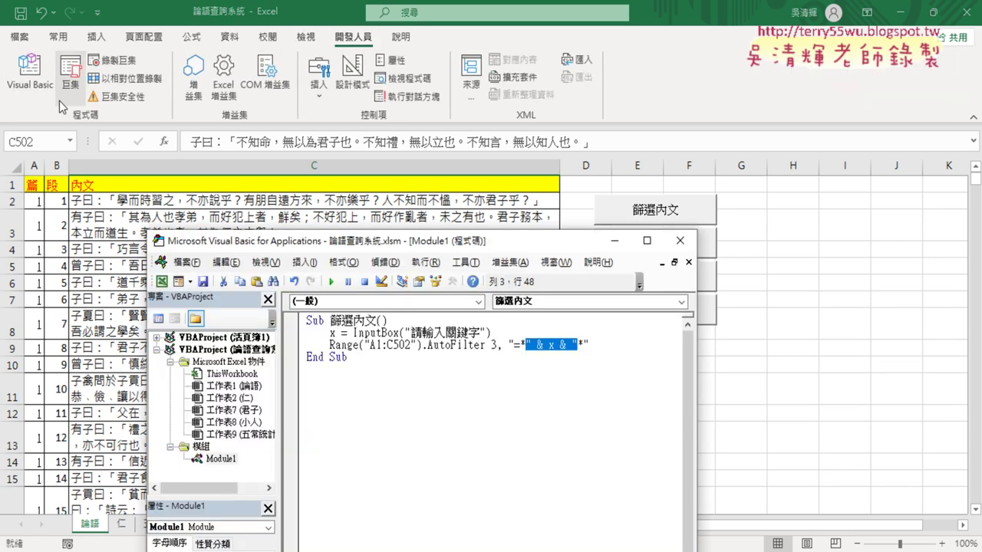
{"action": "left_click_drag", "start_coordinate": [583, 245], "coordinate": [505, 205]}
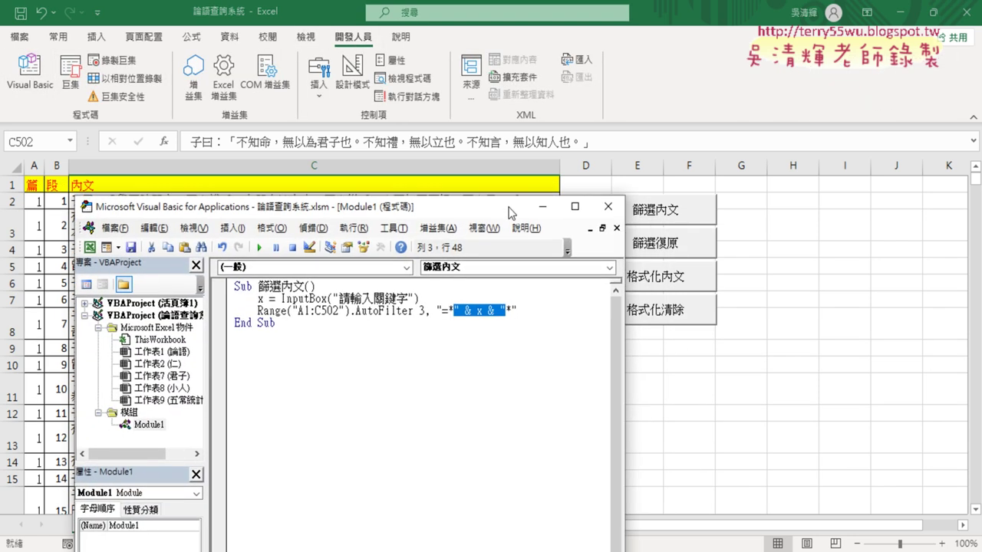
{"action": "left_click_drag", "start_coordinate": [230, 280], "coordinate": [275, 280]}
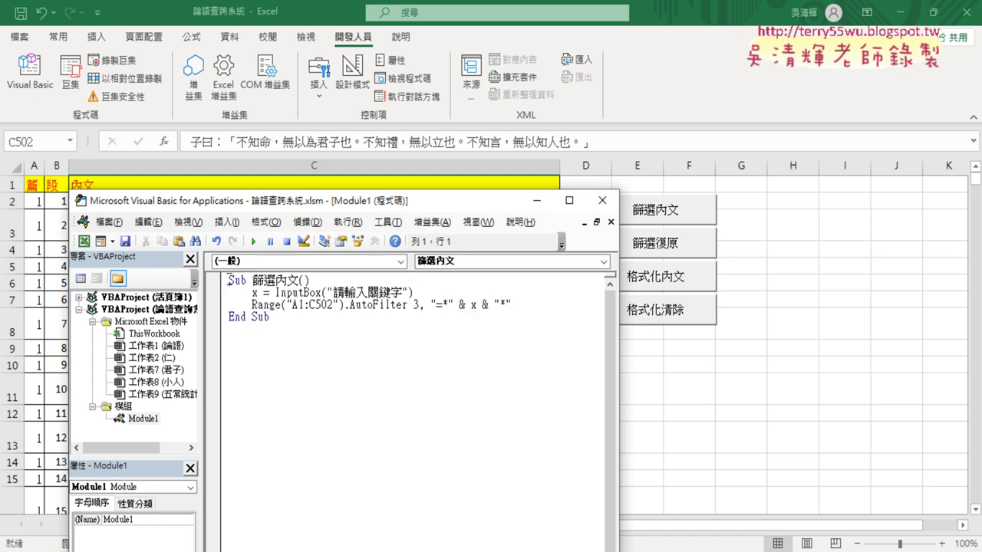
{"action": "key", "text": "ctrl+c"}
{"action": "left_click", "coordinate": [263, 348]}
{"action": "key", "text": "ctrl+v"}
- Name the new macro 篩選復原 and give it the line Range("A1:C502").AutoFilter
{"action": "type", "text": "ㄈㄨˋㄩ"}
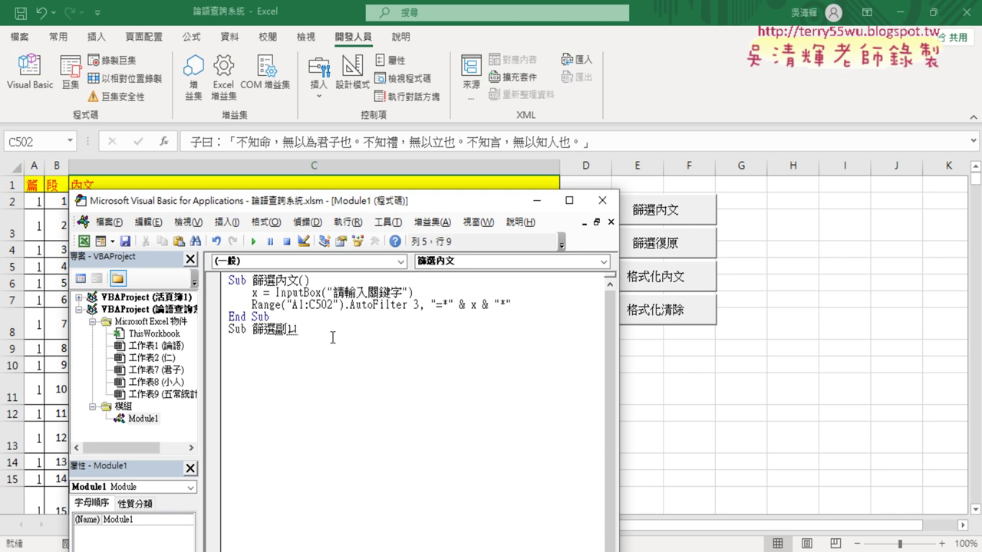
{"action": "type", "text": "ㄢˊ"}
{"action": "key", "text": "Return"}
{"action": "key", "text": "Return"}
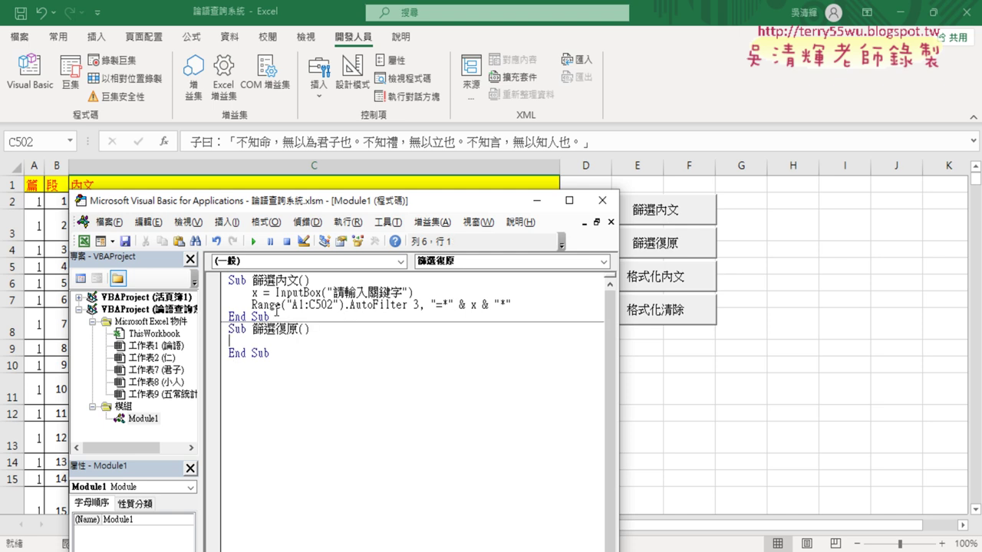
{"action": "mouse_move", "coordinate": [251, 306]}
{"action": "left_mouse_down"}
{"action": "mouse_move", "coordinate": [407, 305]}
{"action": "mouse_move", "coordinate": [355, 349]}
{"action": "left_mouse_up"}
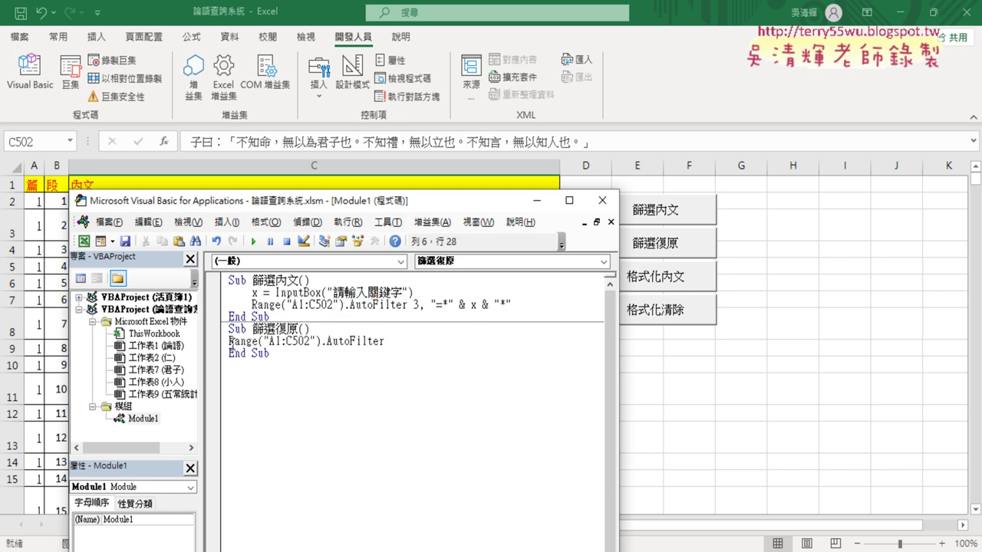
{"action": "key", "text": "Tab"}
{"action": "left_click", "coordinate": [398, 383]}
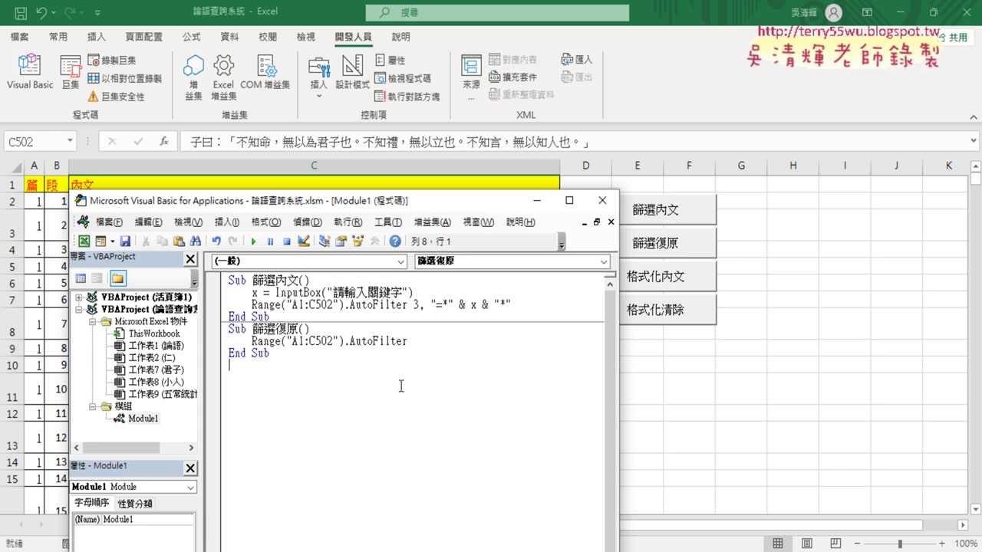
{"action": "left_click", "coordinate": [416, 343]}
- Run 篩選內文 with keyword 信 (32 rows match), then run 篩選復原 to restore all rows
{"action": "left_click_drag", "start_coordinate": [468, 201], "coordinate": [675, 165]}
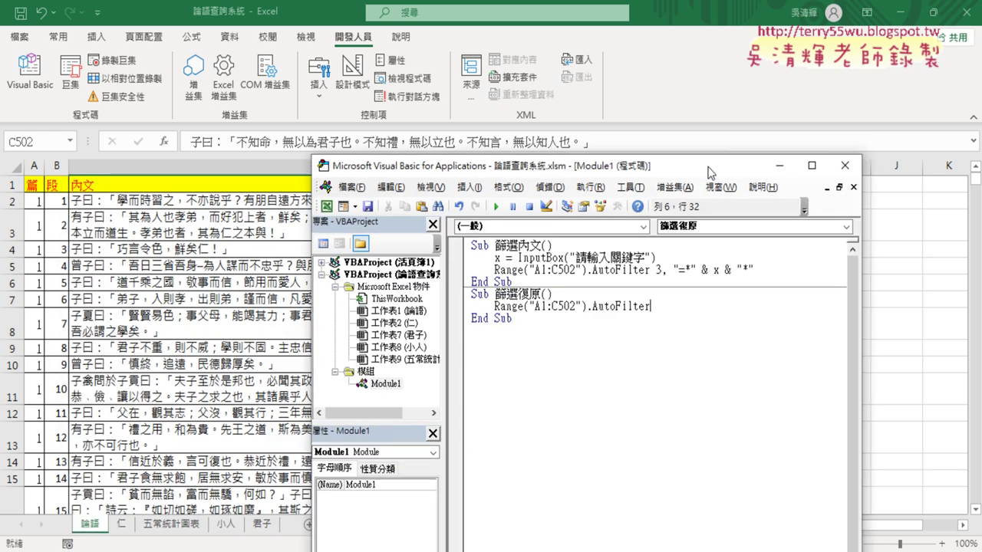
{"action": "left_click", "coordinate": [556, 267]}
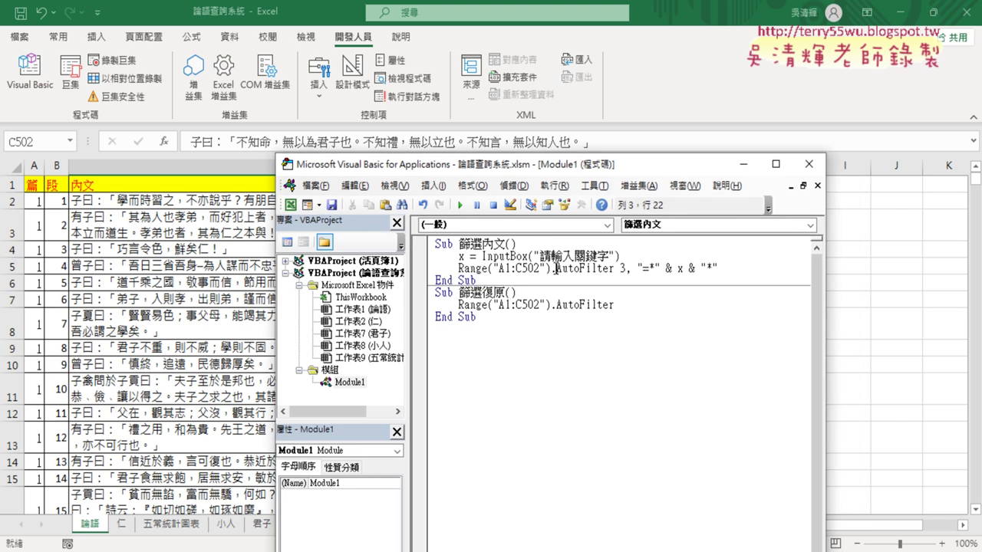
{"action": "left_click", "coordinate": [460, 205]}
{"action": "type", "text": "ㄧ"}
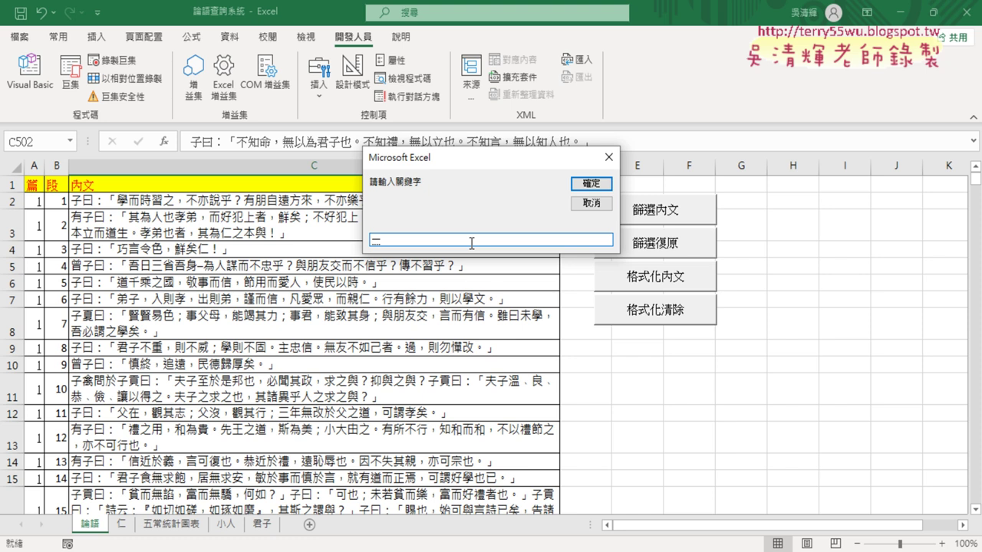
{"action": "key", "text": "BackSpace"}
{"action": "type", "text": "信"}
{"action": "key", "text": "Return"}
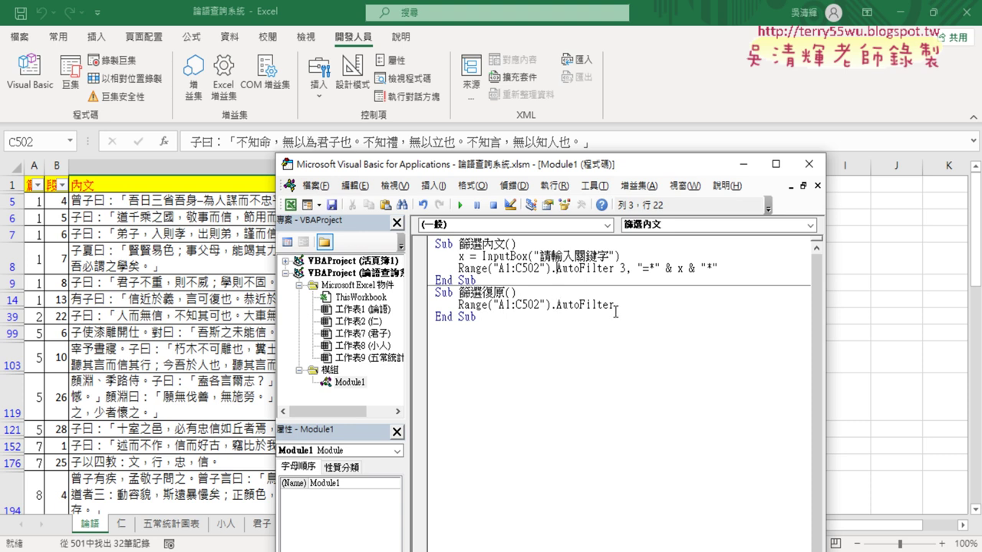
{"action": "left_click_drag", "start_coordinate": [614, 305], "coordinate": [459, 305]}
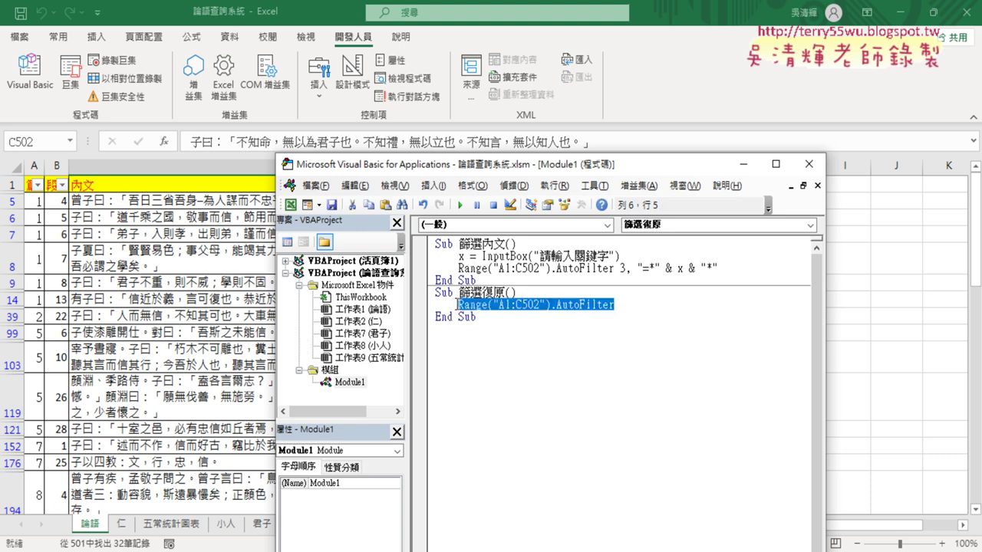
{"action": "left_click", "coordinate": [461, 204]}
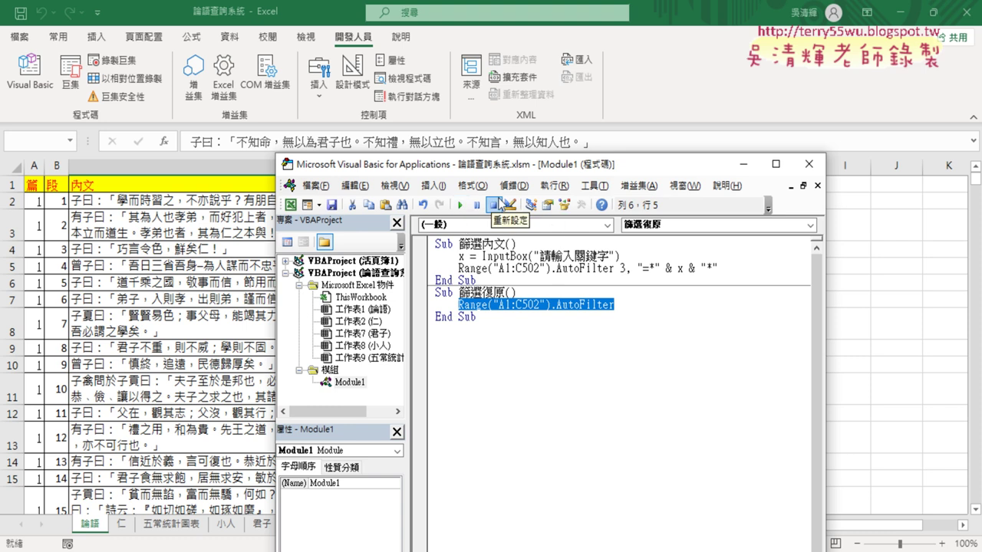
{"action": "left_click", "coordinate": [625, 304]}
{"action": "left_click_drag", "start_coordinate": [625, 304], "coordinate": [550, 306]}
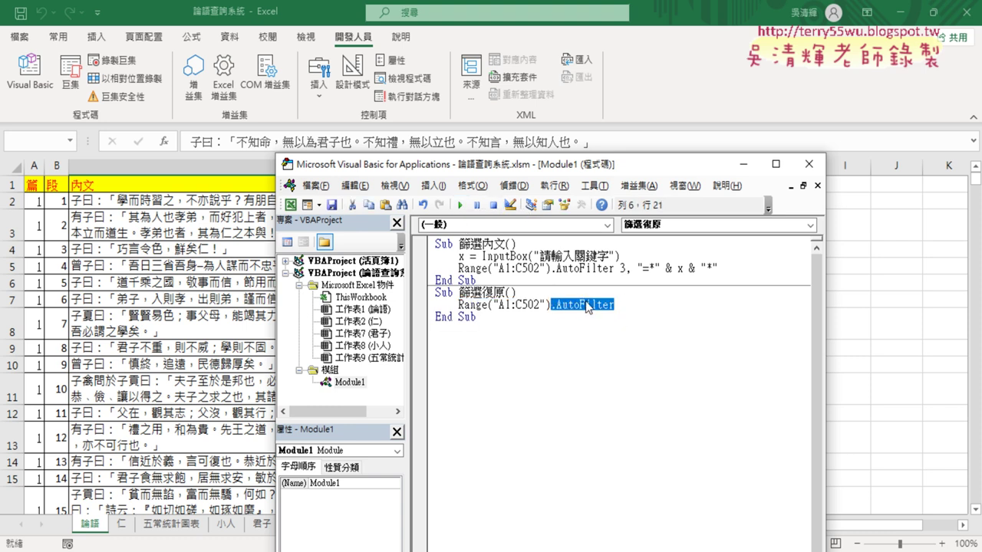
{"action": "type", "text": "."}
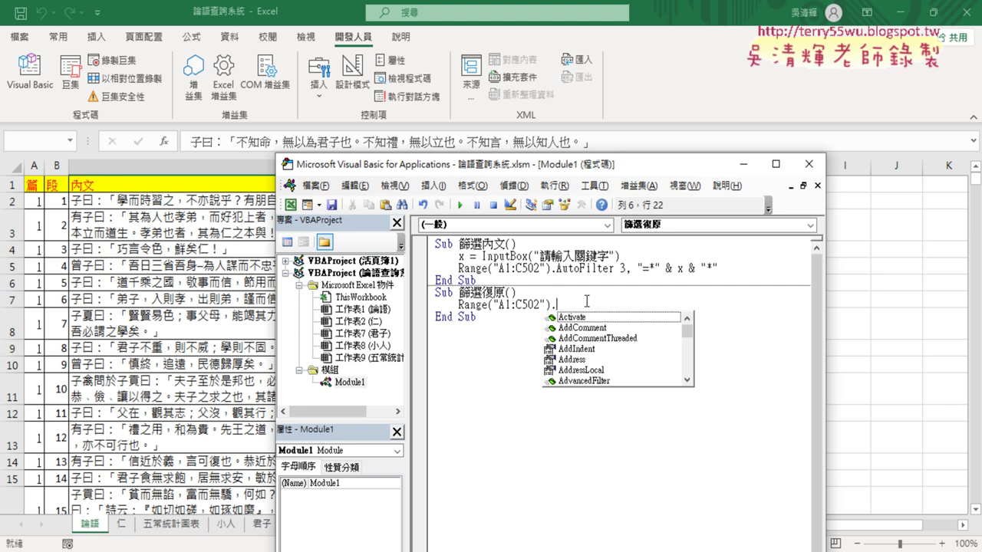
{"action": "type", "text": "a"}
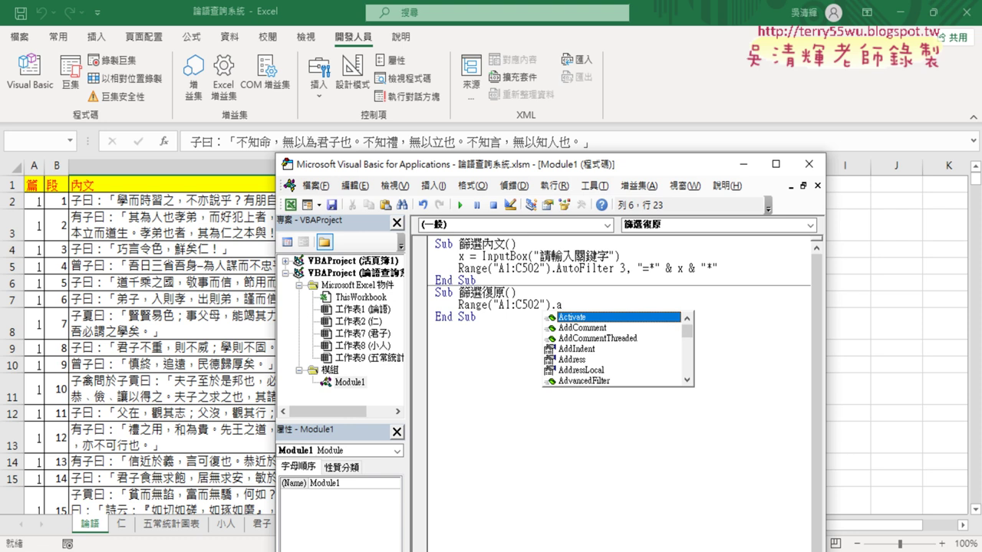
{"action": "type", "text": "u"}
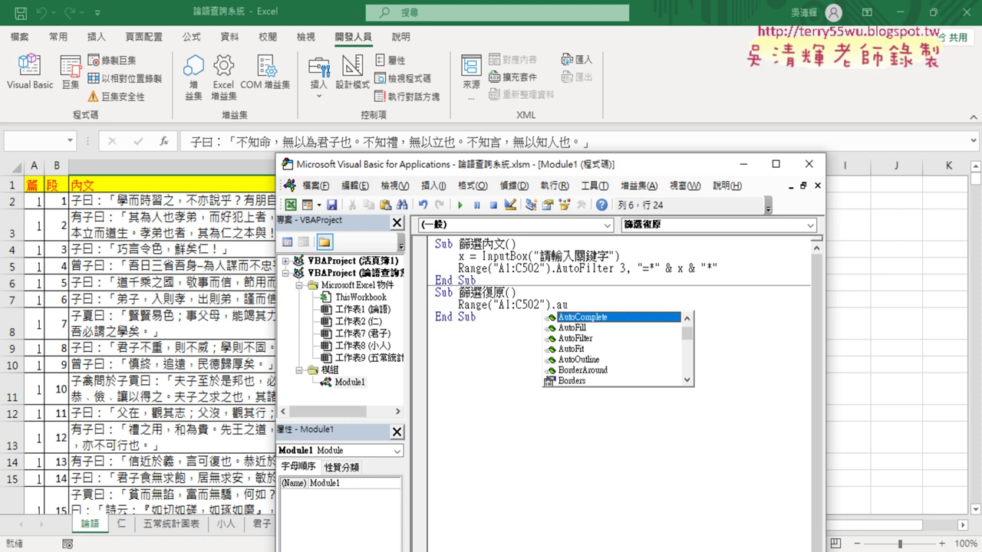
{"action": "key", "text": "Down"}
{"action": "key", "text": "Down"}
{"action": "key", "text": "space"}
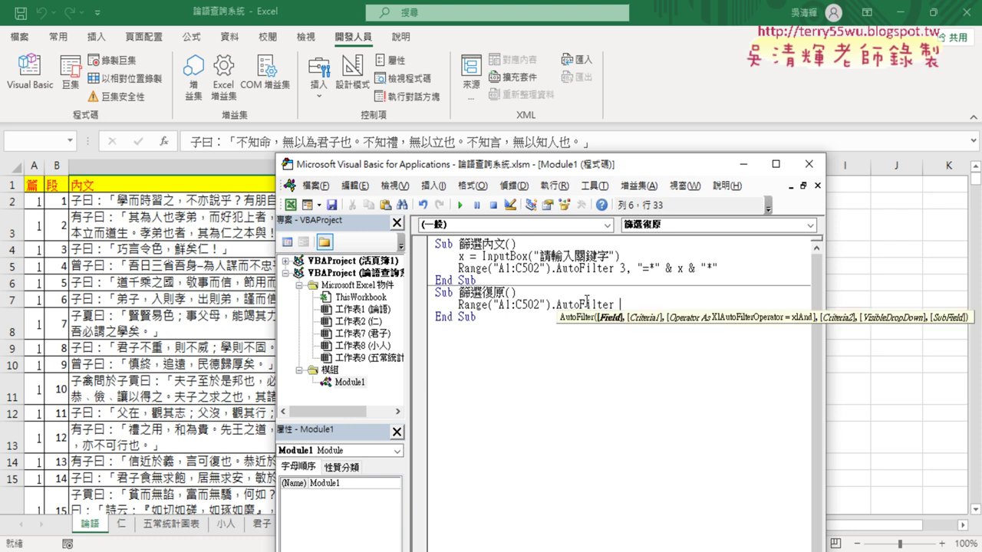
{"action": "left_click", "coordinate": [642, 378]}
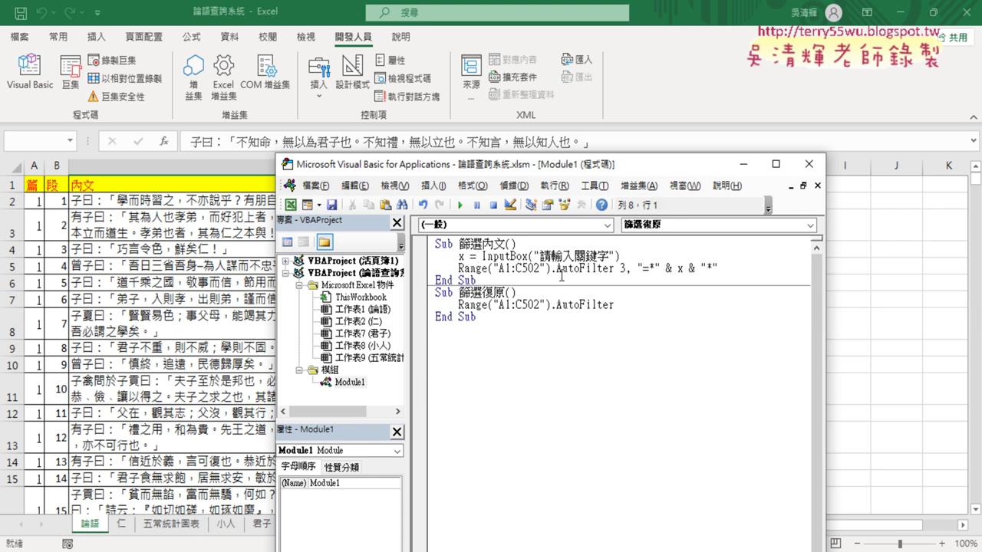
{"action": "left_click_drag", "start_coordinate": [595, 164], "coordinate": [627, 253]}
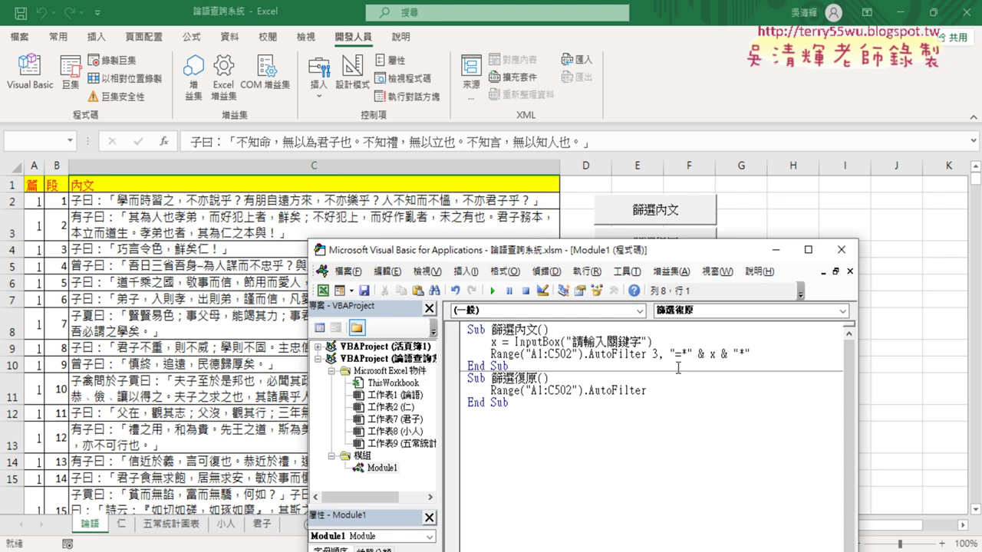
{"action": "left_click_drag", "start_coordinate": [669, 353], "coordinate": [749, 354]}
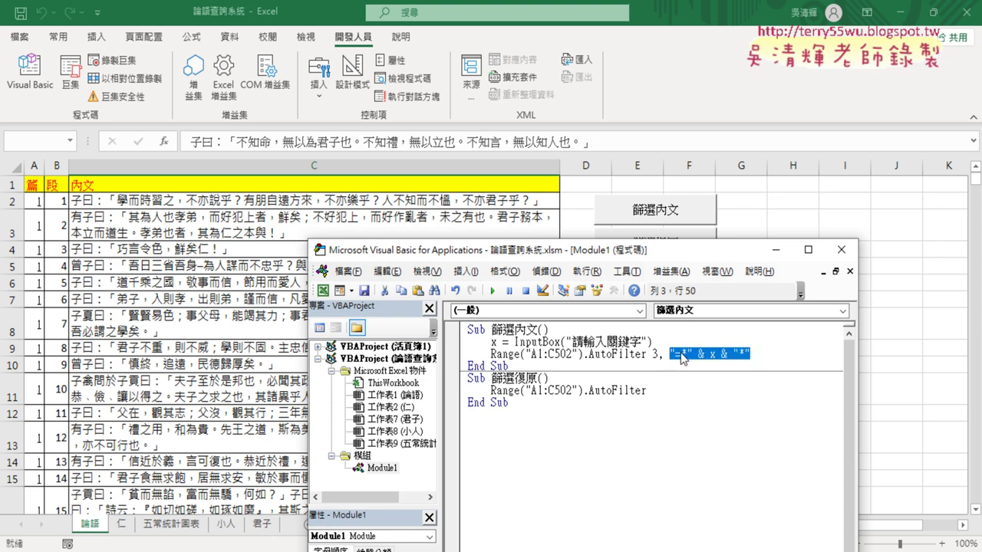
{"action": "left_click_drag", "start_coordinate": [687, 354], "coordinate": [738, 354]}
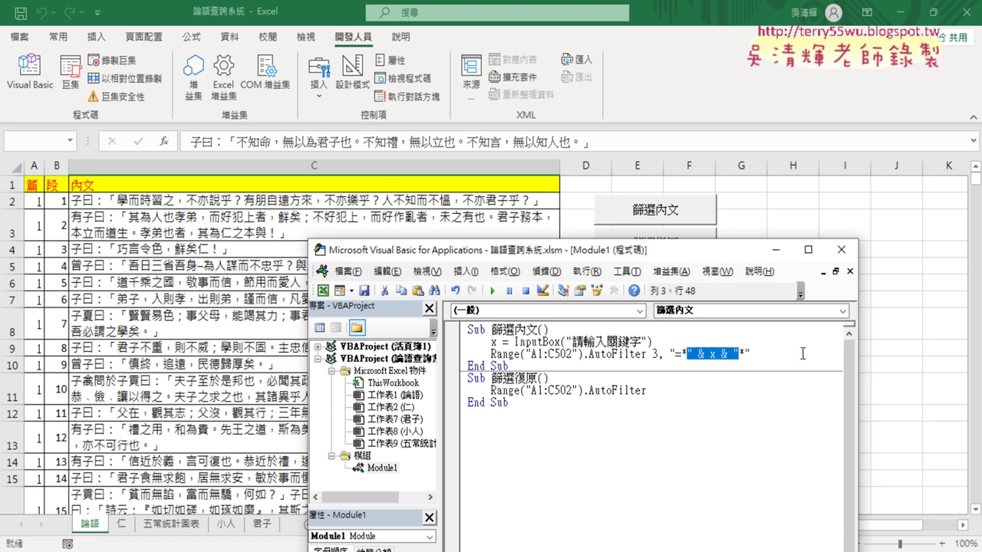